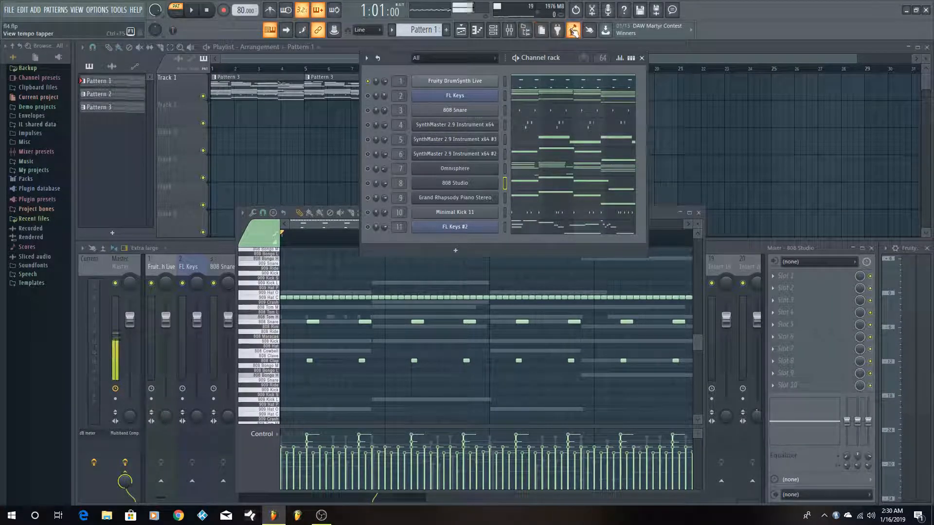
Open the tempo tapper, tap the beat a few times, and close it
click(574, 32)
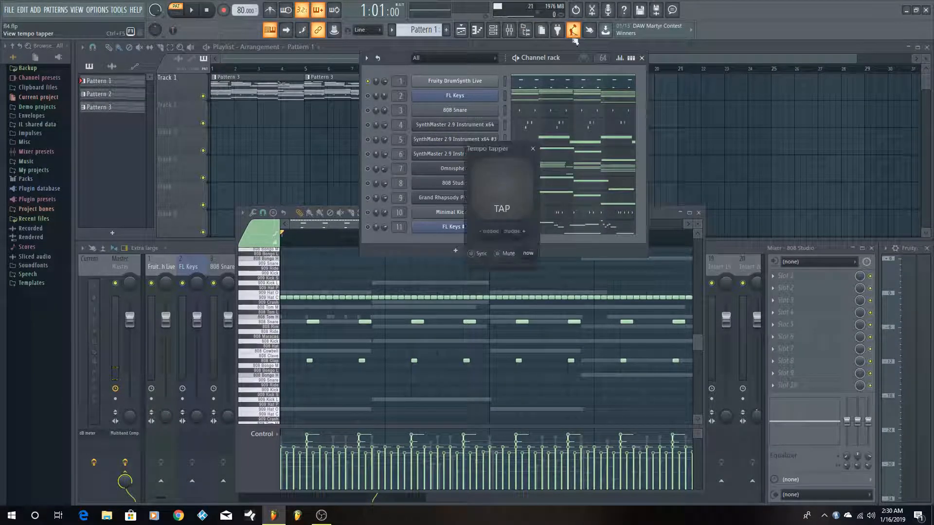
click(502, 190)
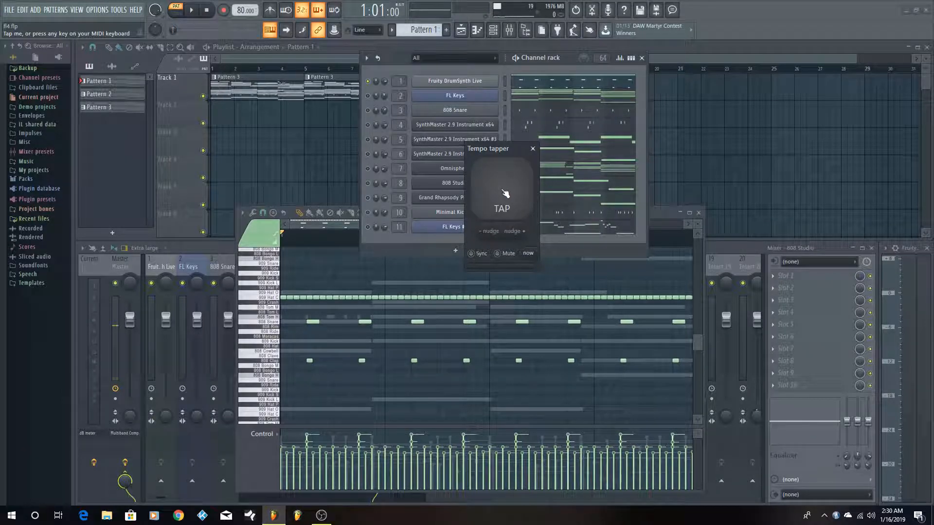
click(504, 193)
click(507, 195)
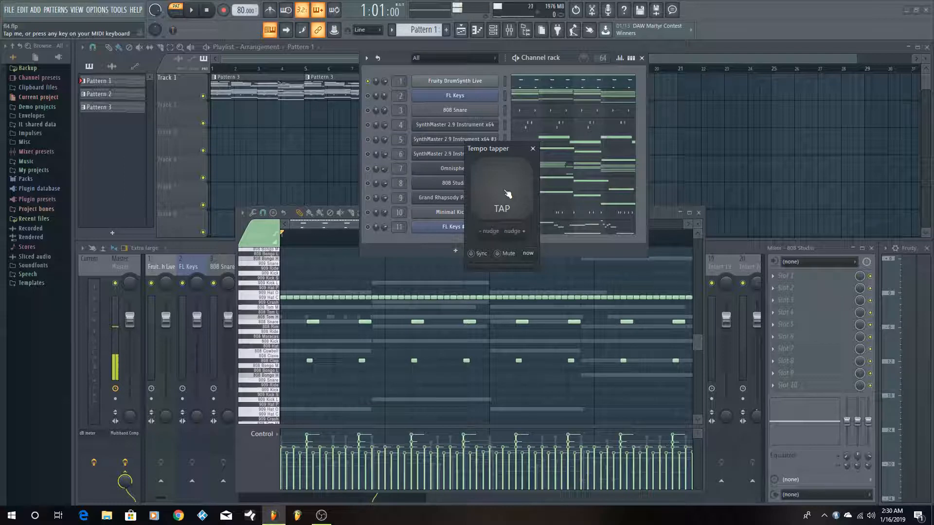
click(533, 149)
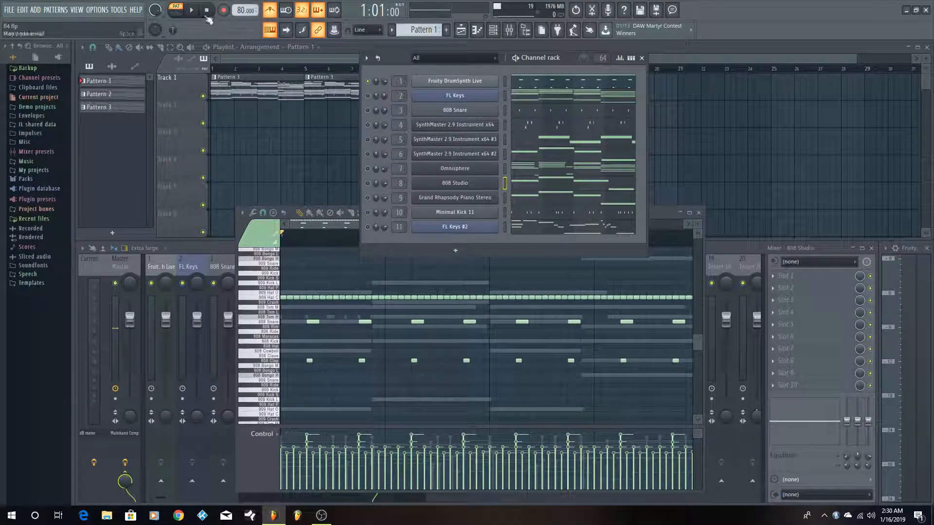
Play Pattern 1 with only the Fruity DrumSynth Live channel active, stop playback, and bring its piano roll to the front
click(192, 11)
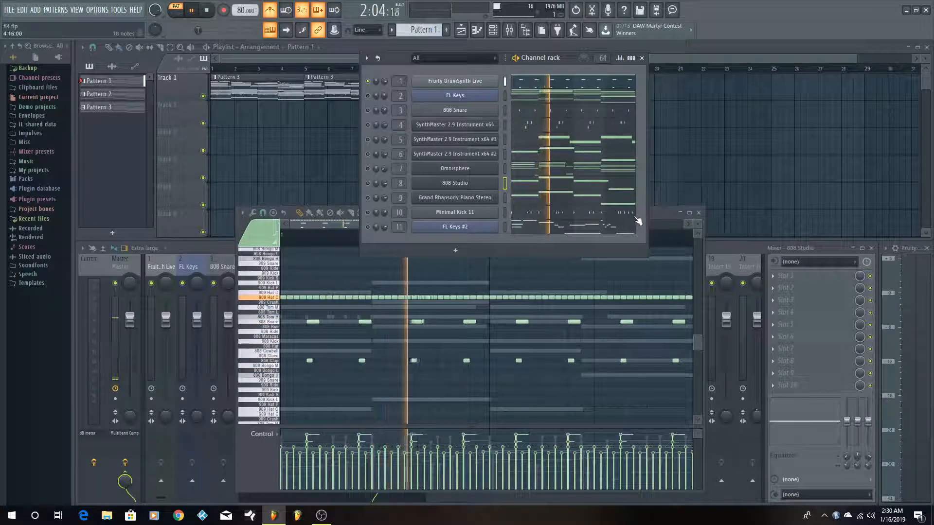
click(206, 11)
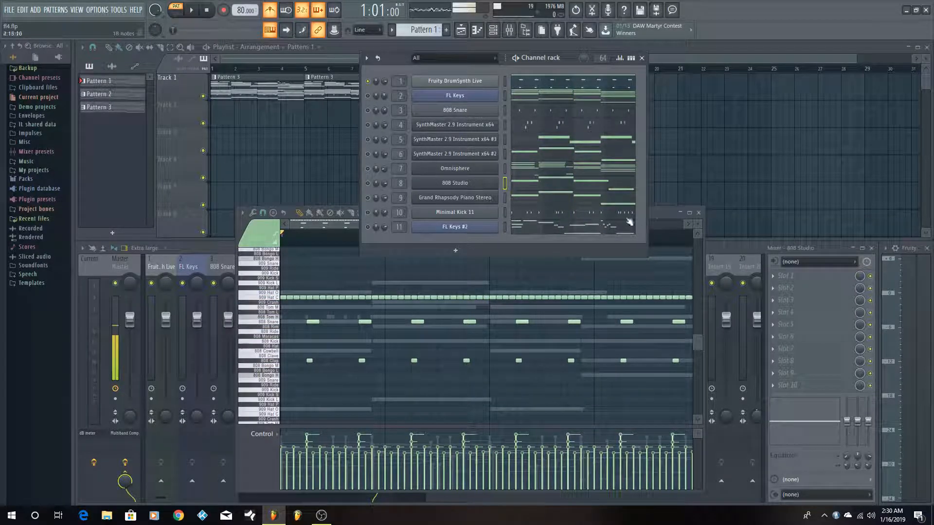
click(665, 220)
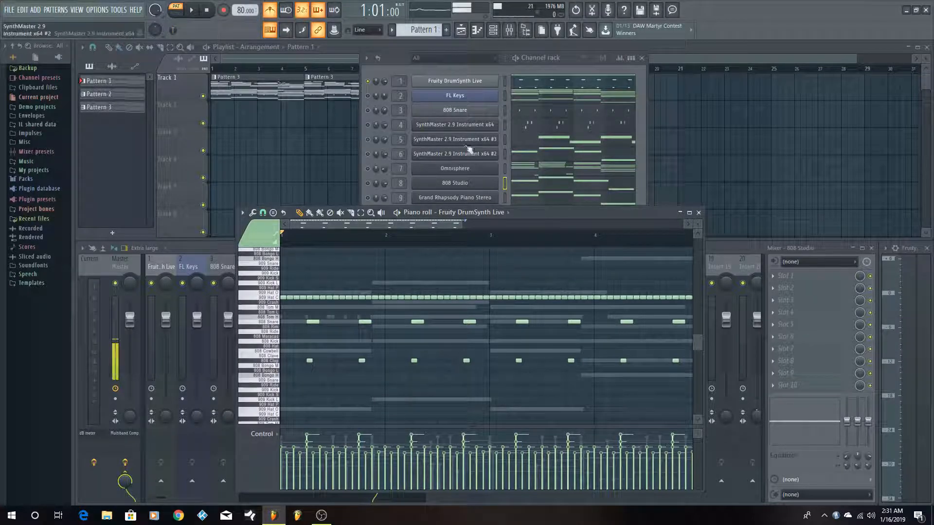
Open the FL Keys notes in the piano roll and audition the F4 and C4 keys
click(548, 99)
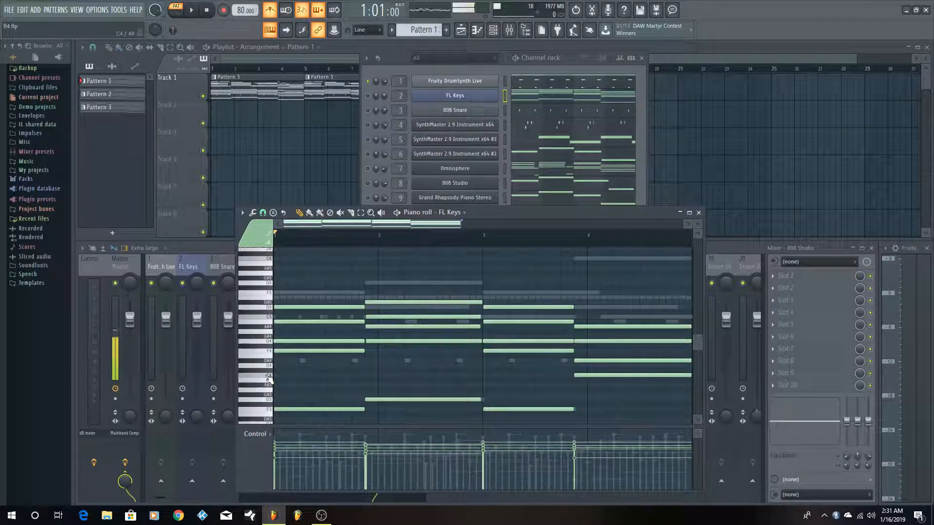
click(269, 357)
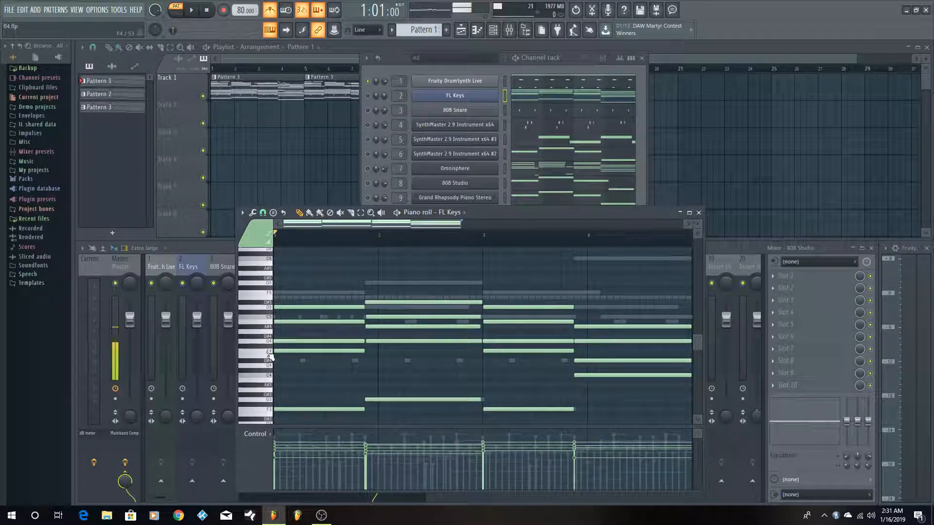
click(269, 352)
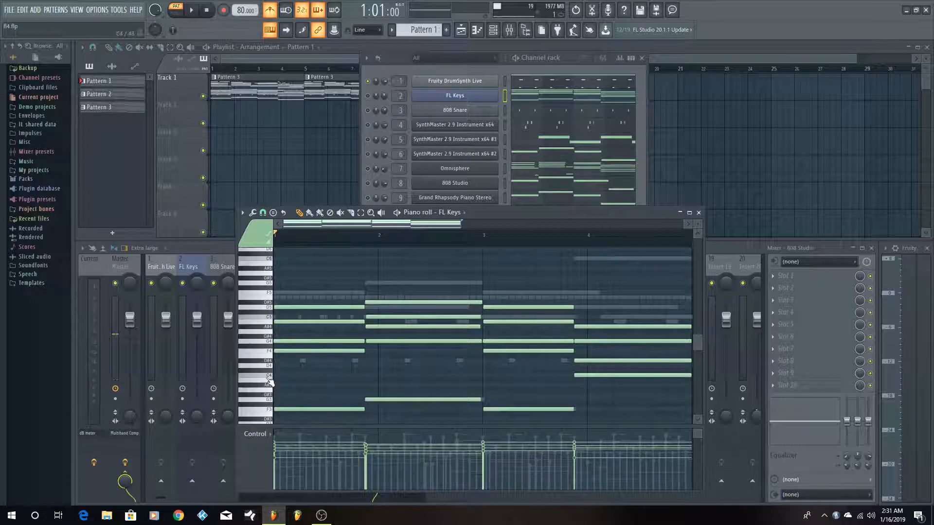
click(269, 379)
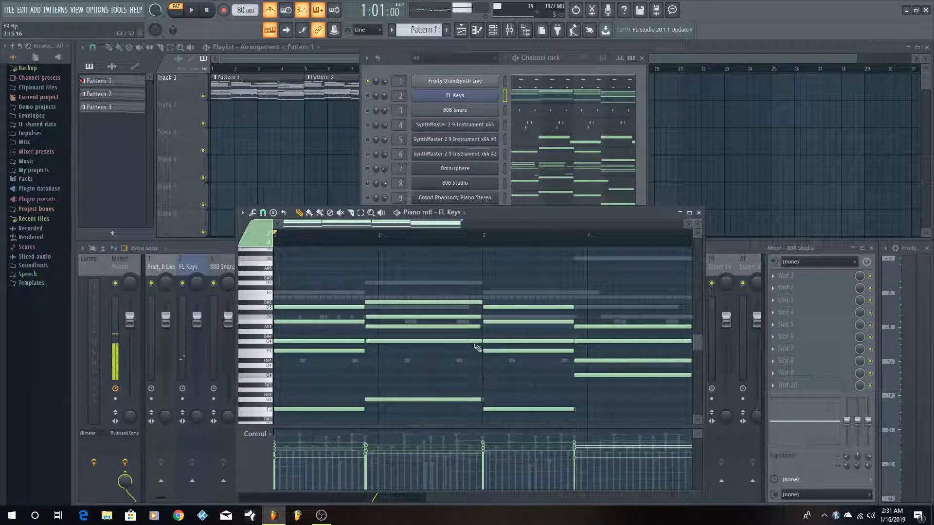
Examine the note starts and ends at the chord changes near bars 2 and 3 in the FL Keys piano roll
scroll(478, 349, down, 2)
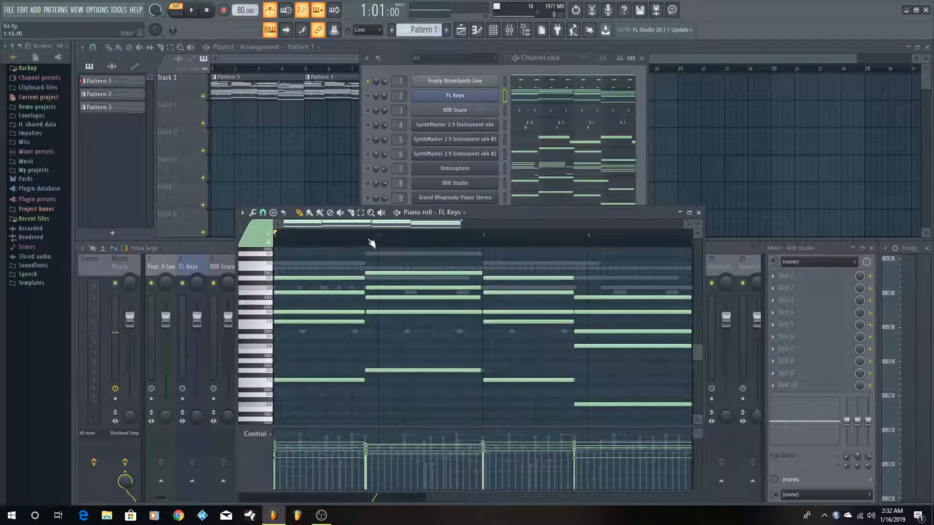
scroll(371, 244, up, 3)
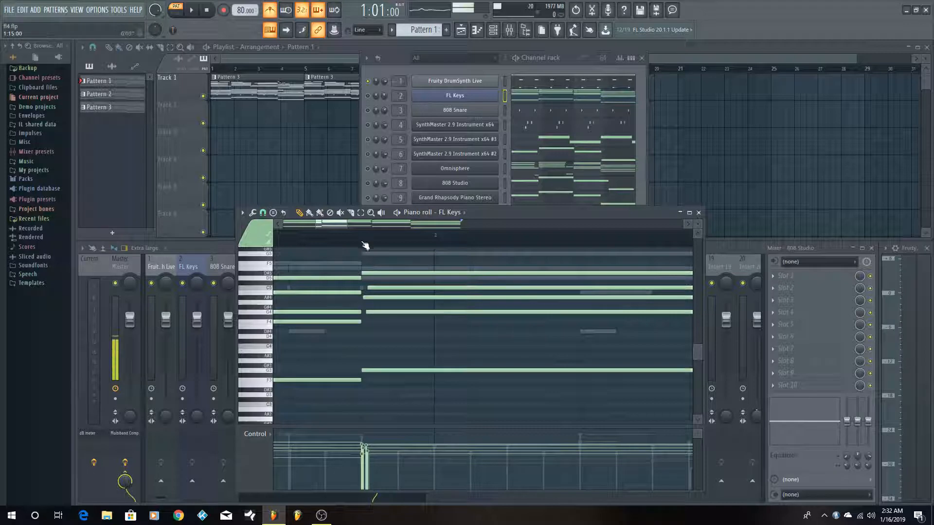
scroll(370, 246, down, 4)
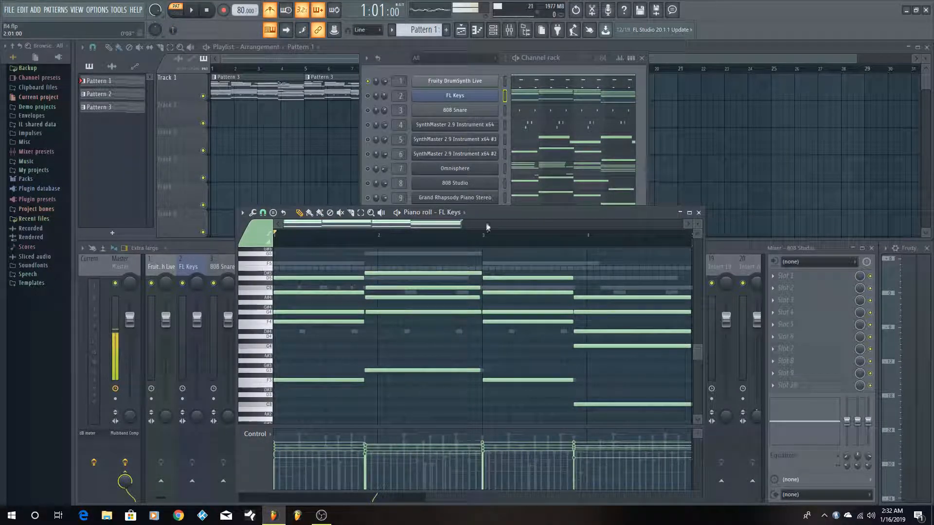
scroll(486, 243, up, 4)
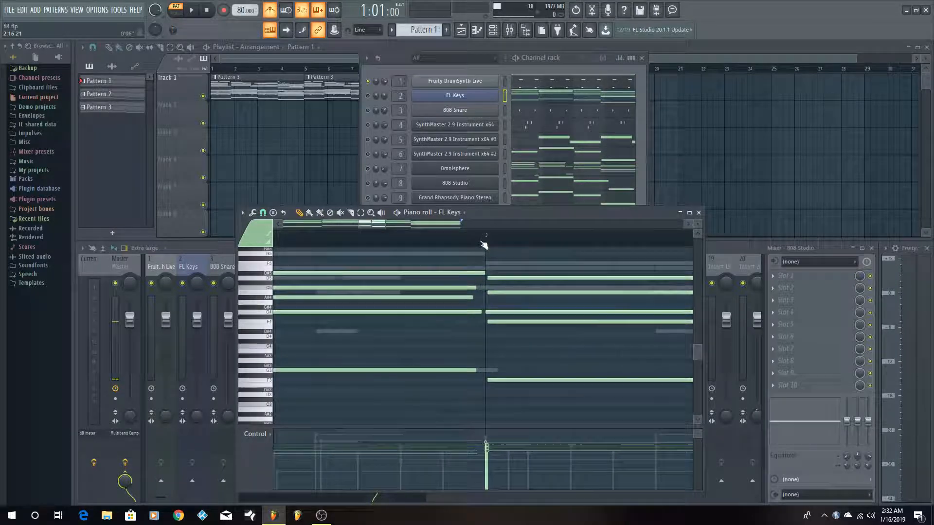
scroll(483, 244, up, 3)
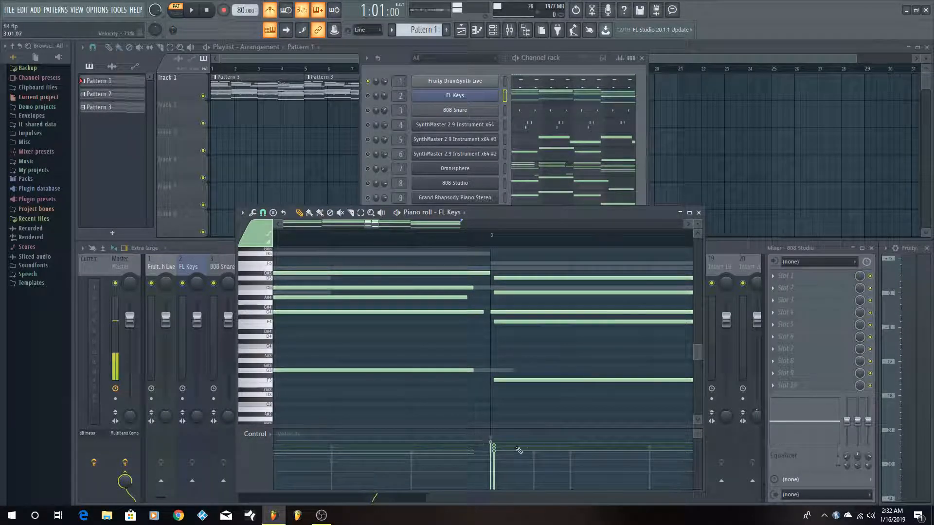
scroll(496, 241, down, 2)
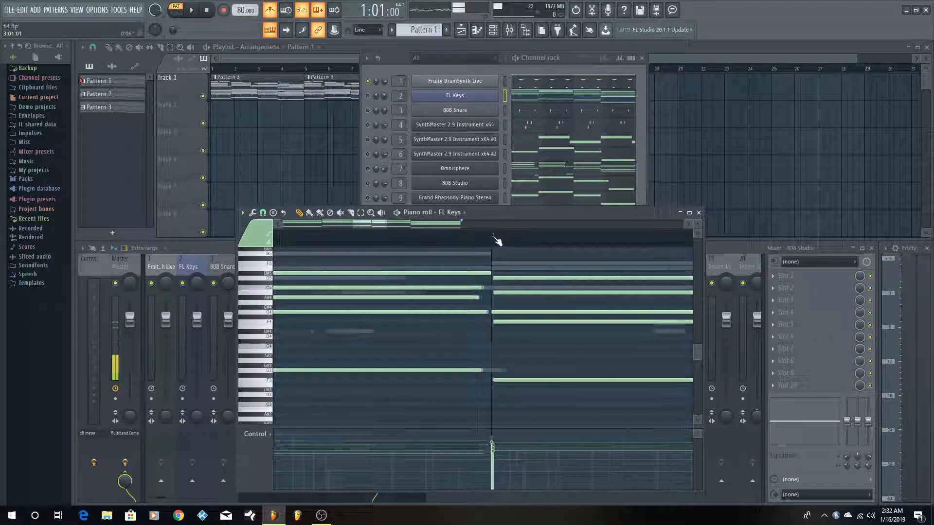
scroll(496, 241, down, 4)
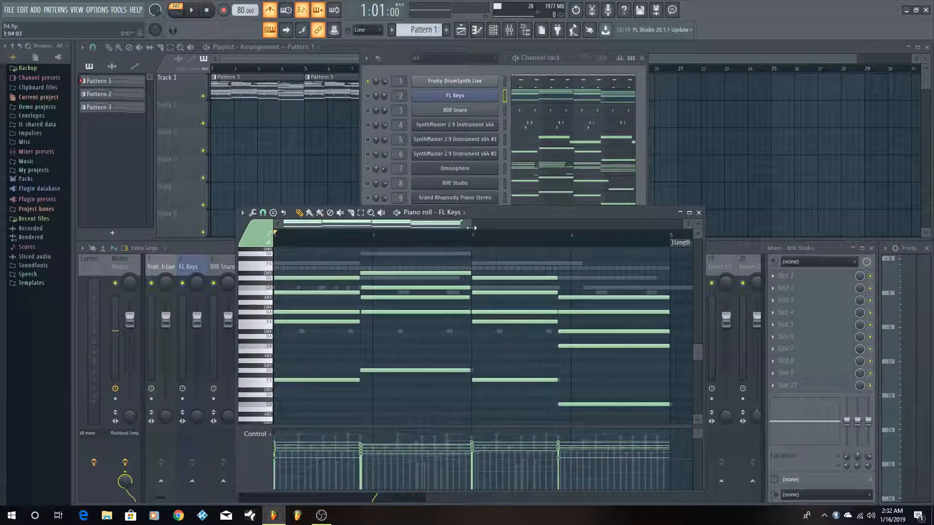
drag(472, 228, 463, 227)
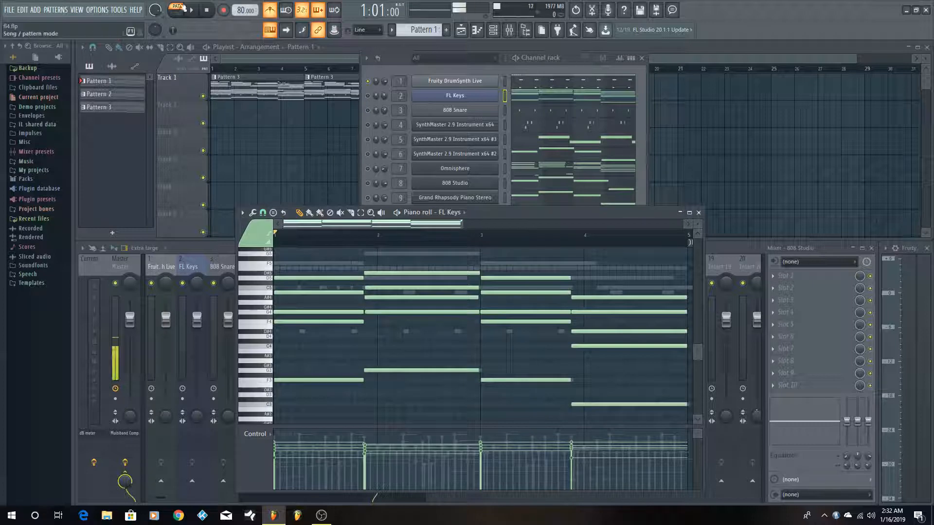
Unmute the FL Keys channel and play Pattern 1 through to hear its chords with the drums, ending with playback stopped
click(193, 11)
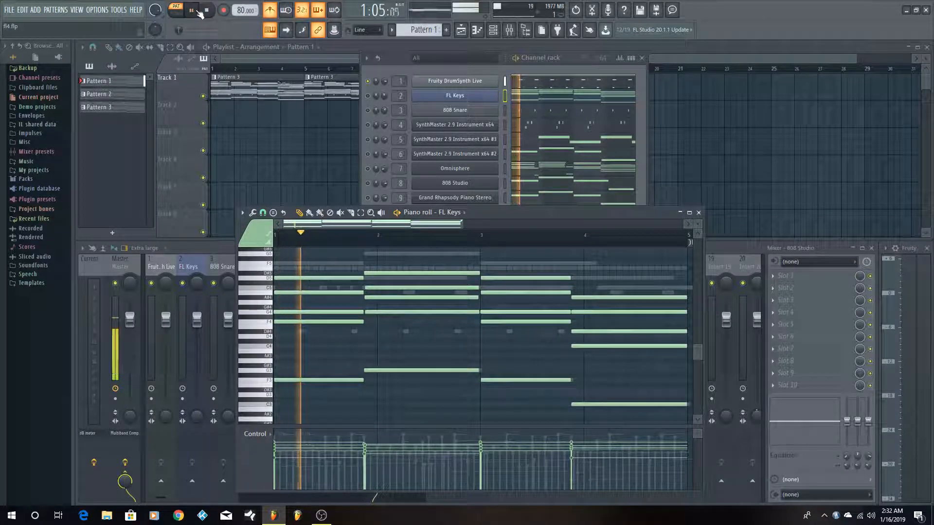
key(space)
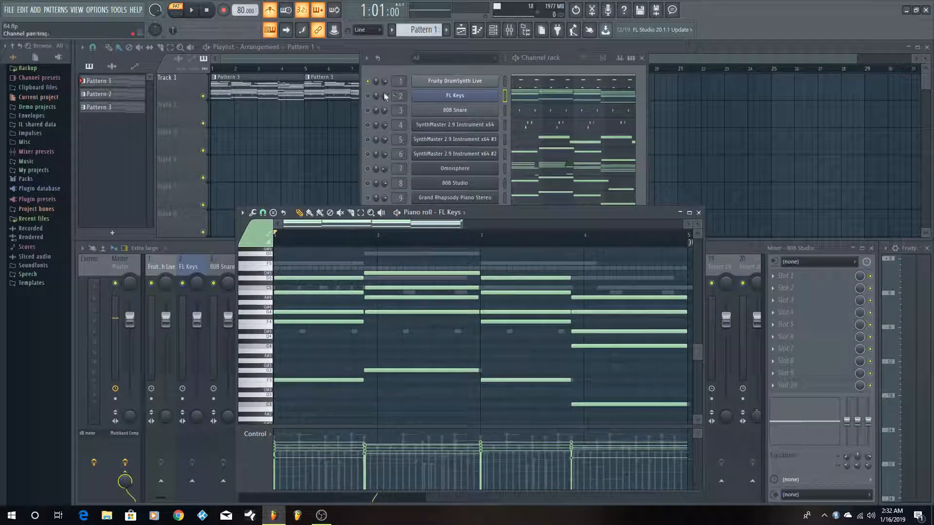
click(369, 97)
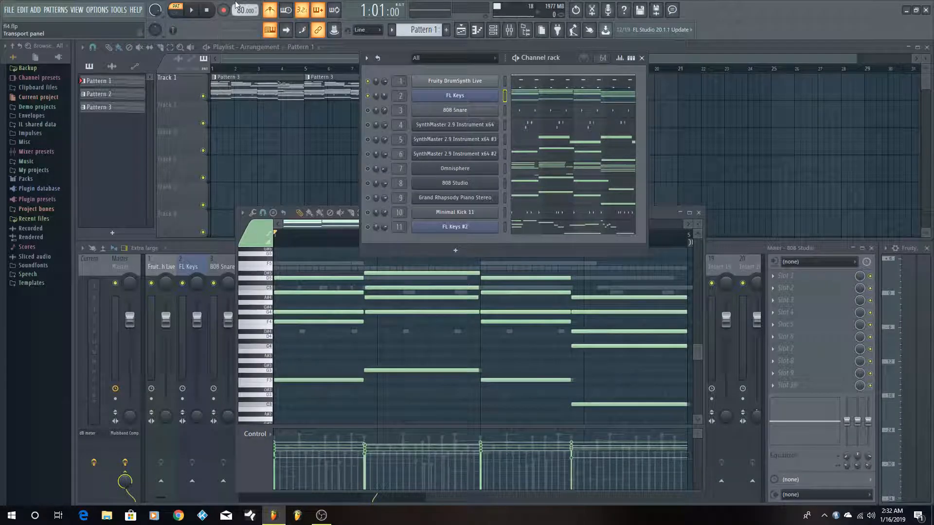
click(194, 13)
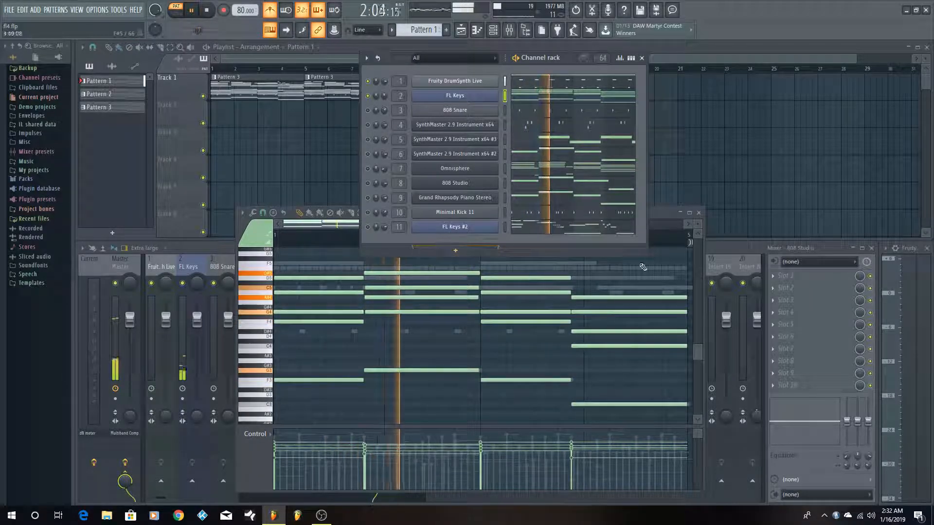
click(655, 216)
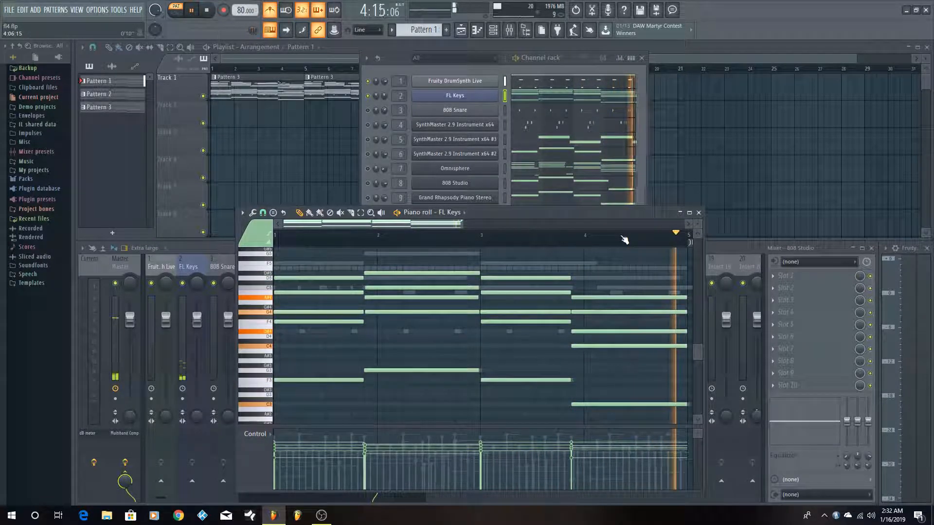
key(space)
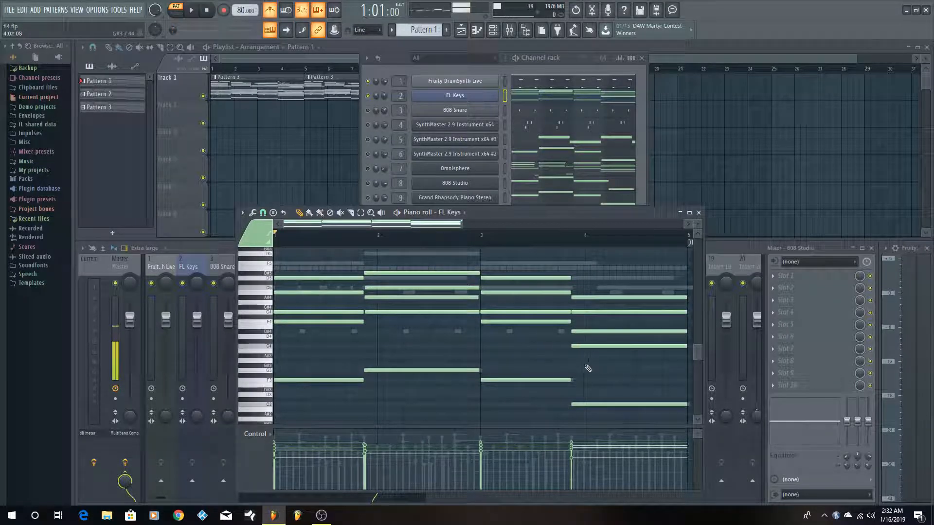
Open the Omnisphere notes in the piano roll and examine its chords and short passing notes across bars 1 to 4
click(541, 61)
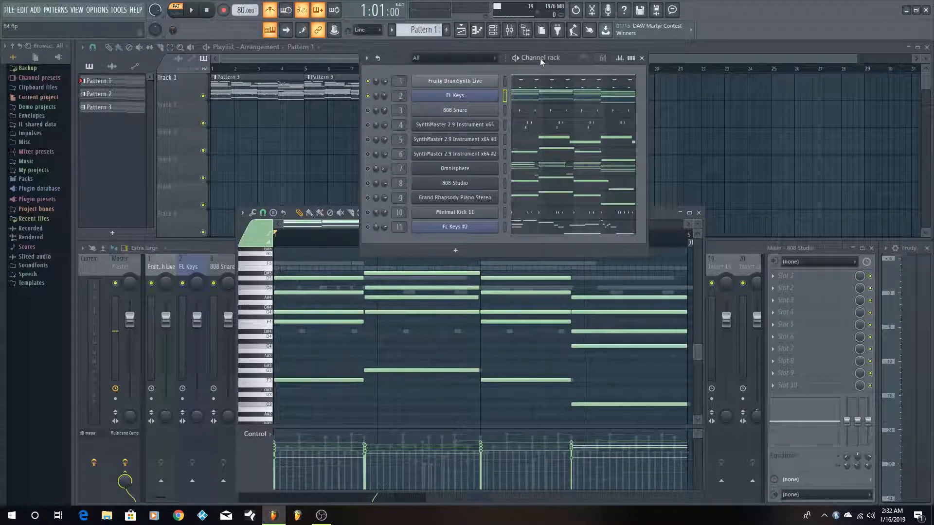
click(560, 170)
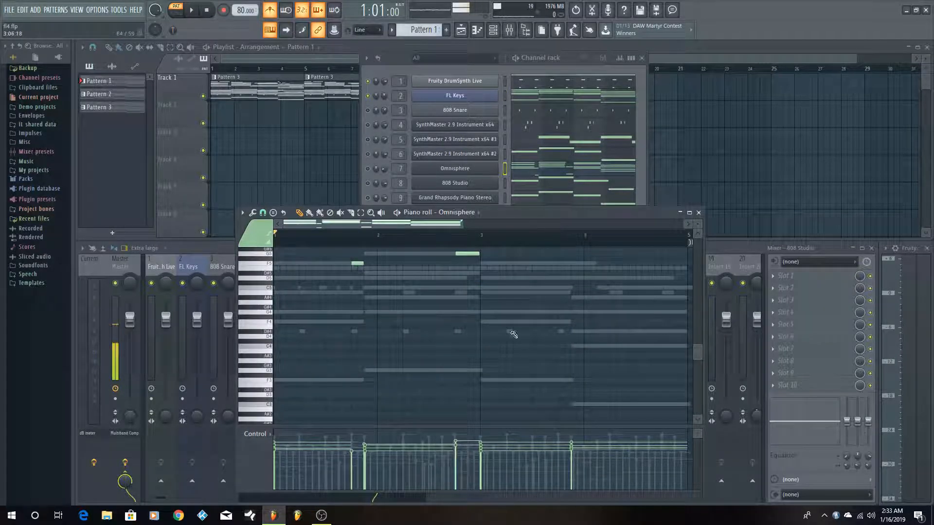
scroll(513, 334, up, 6)
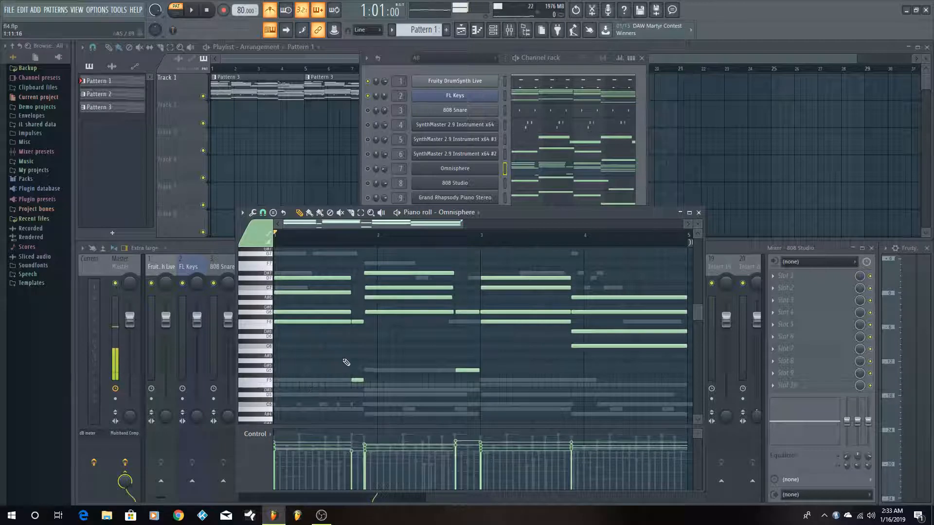
scroll(324, 314, up, 1)
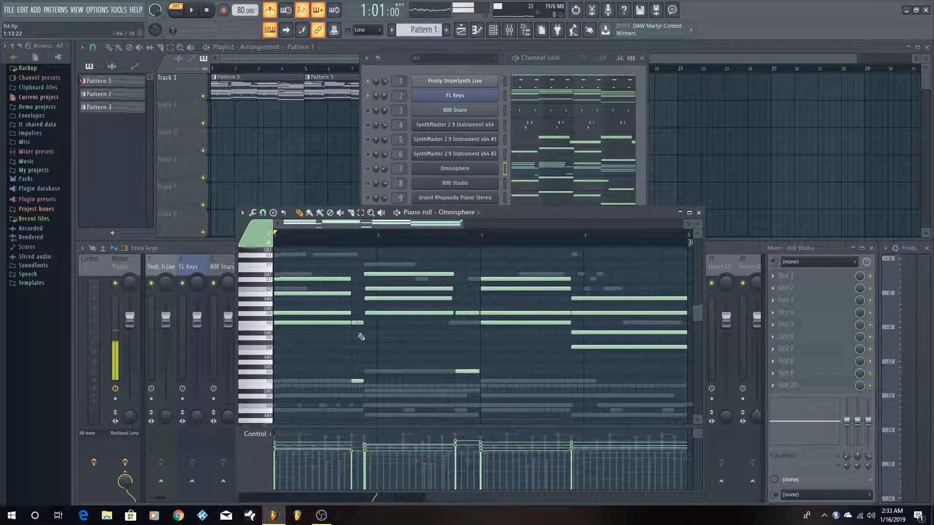
scroll(361, 336, down, 1)
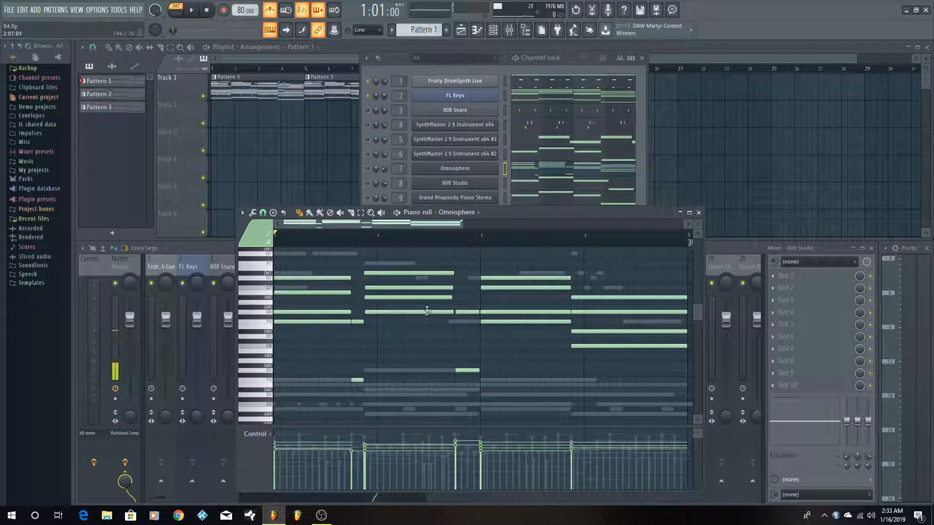
scroll(412, 273, down, 1)
scroll(408, 297, up, 1)
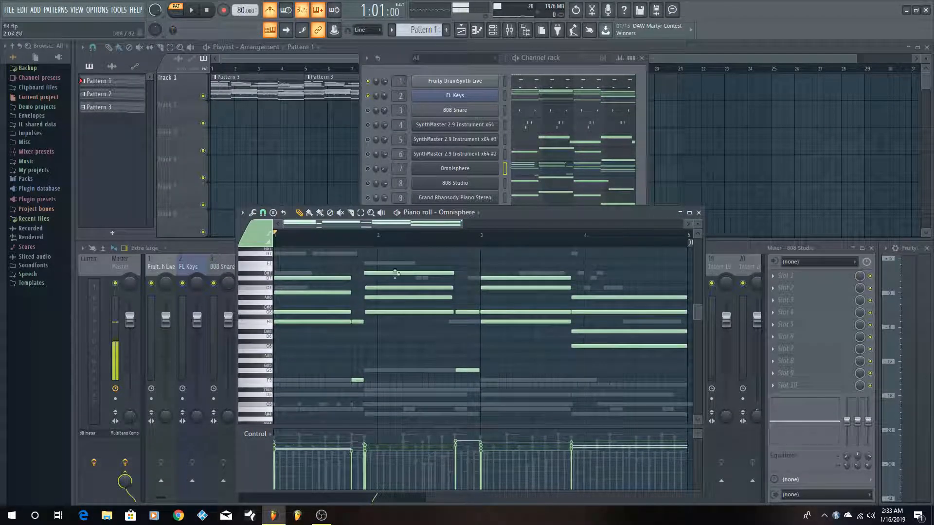
click(464, 312)
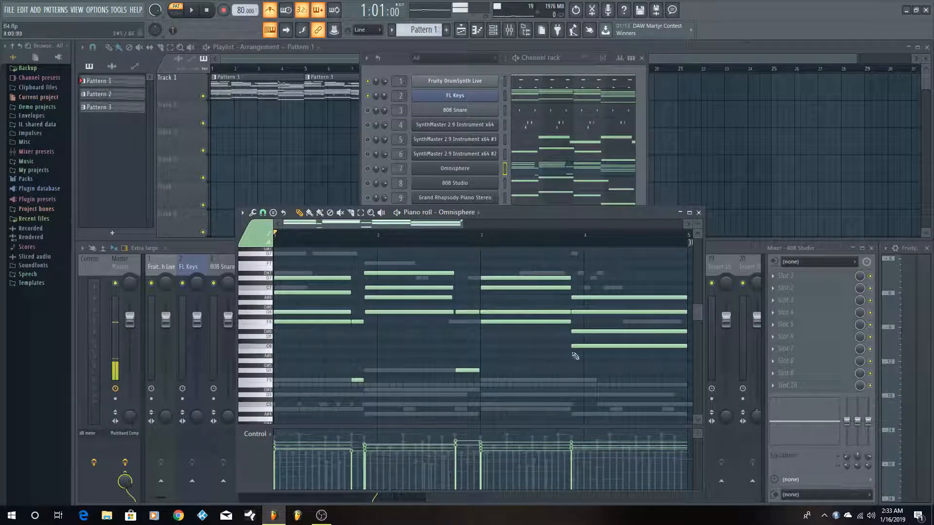
scroll(534, 341, down, 1)
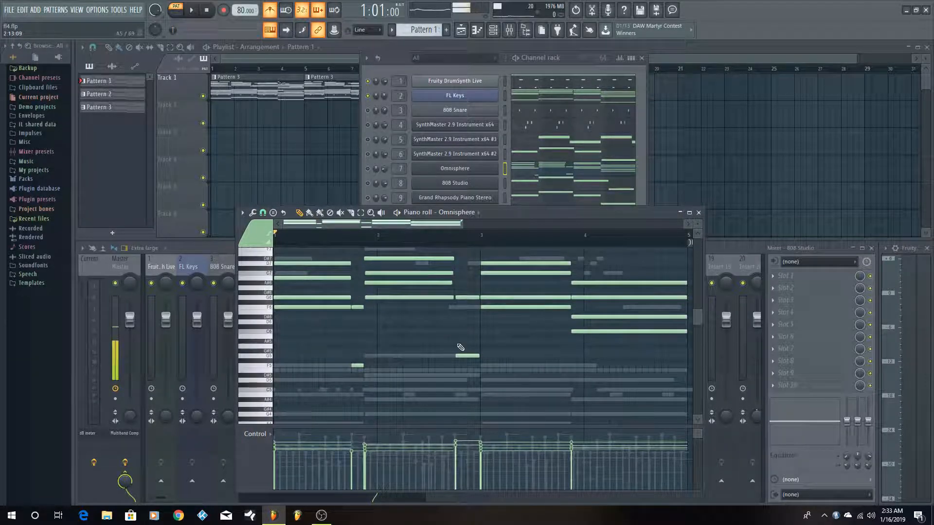
scroll(460, 346, up, 3)
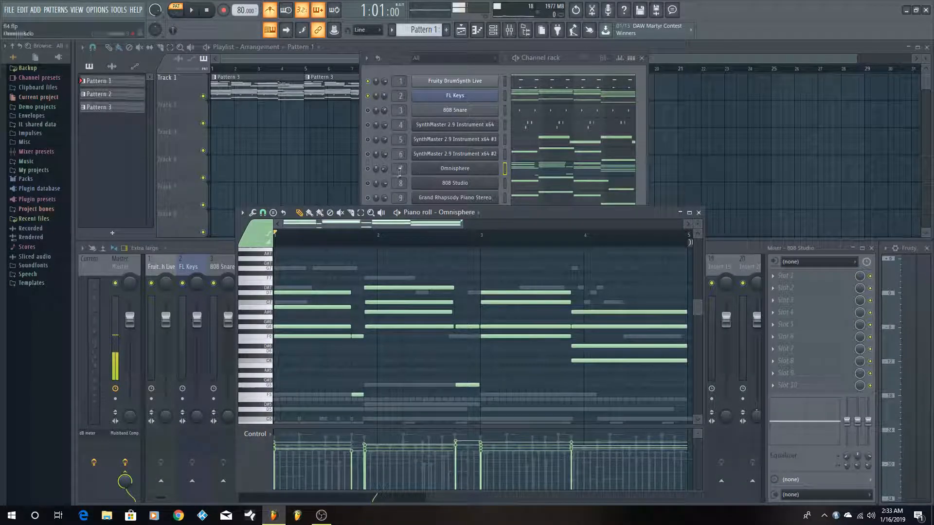
Unmute the Omnisphere channel in the channel rack
click(371, 170)
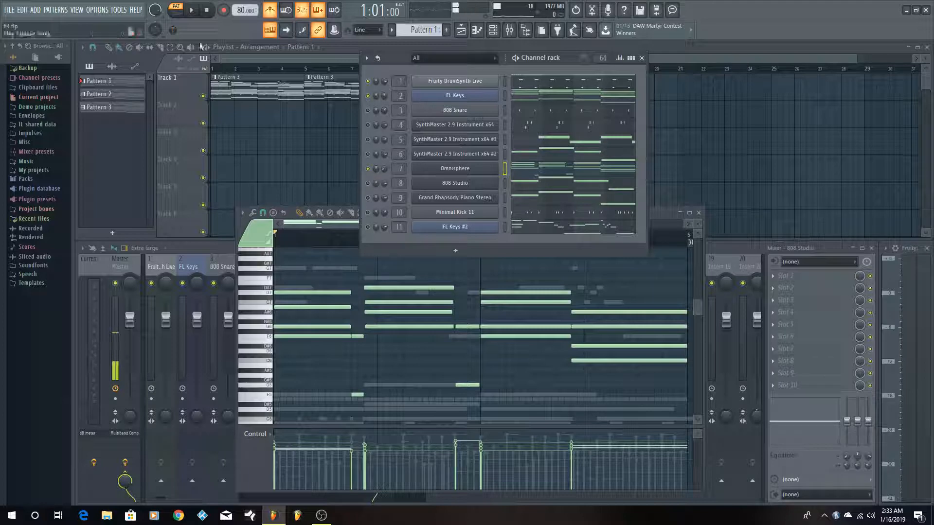
Play Pattern 1 through bar 4 to hear the Omnisphere chords with the unmuted channels, ending with playback stopped
click(192, 10)
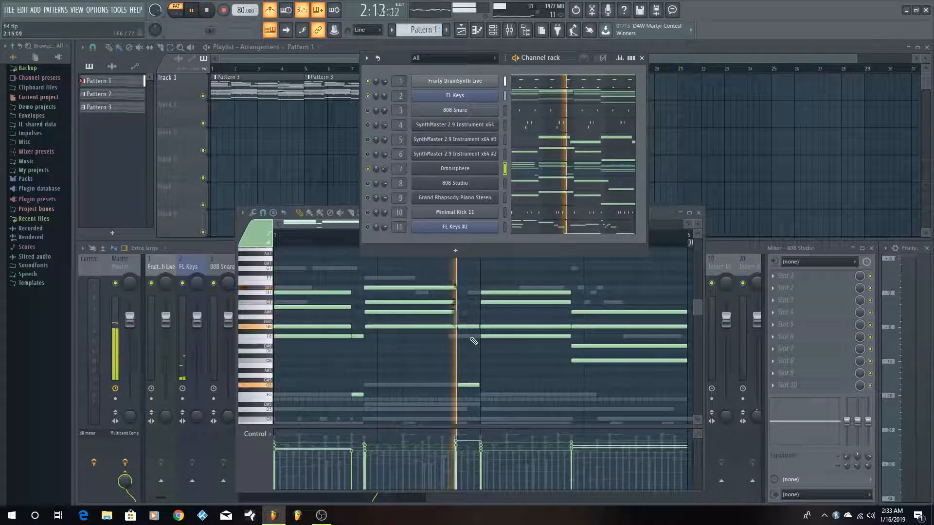
click(657, 211)
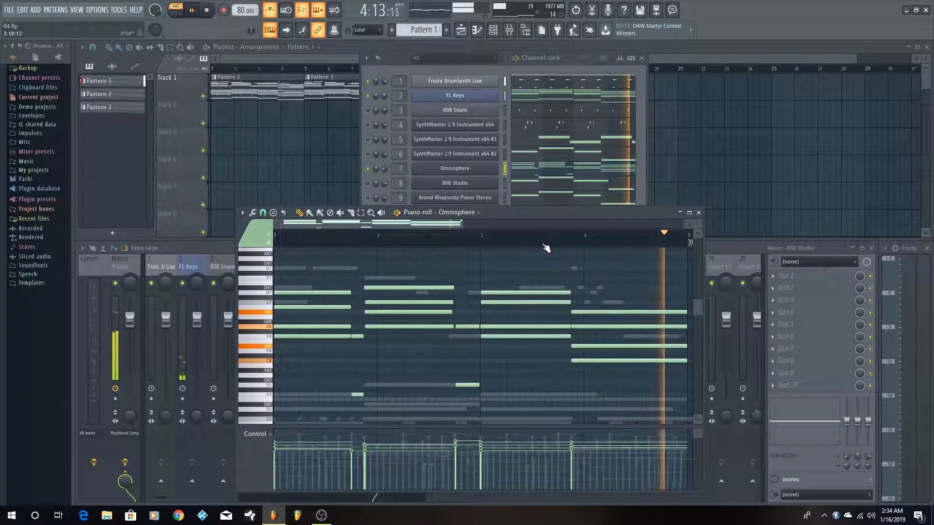
key(space)
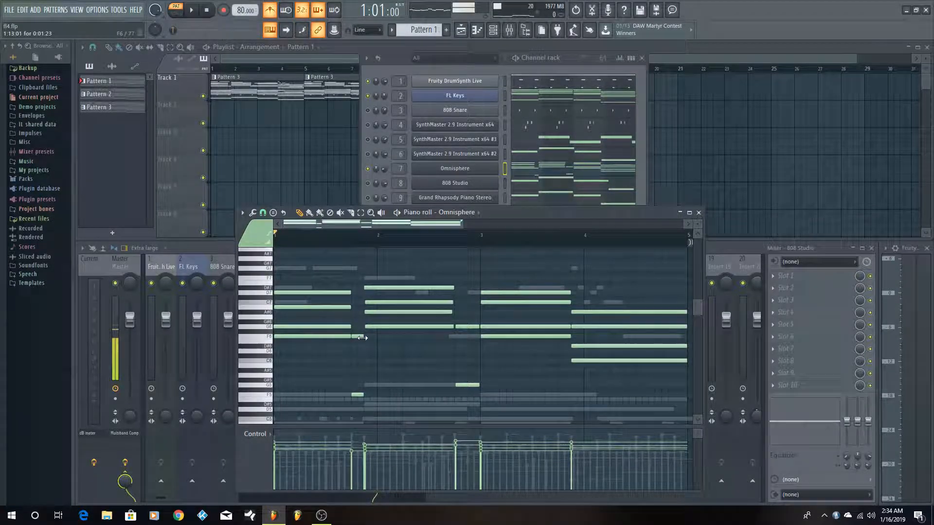
Examine the Omnisphere chord changes and short passing notes in the piano roll, and replay the pattern to hear them
click(363, 338)
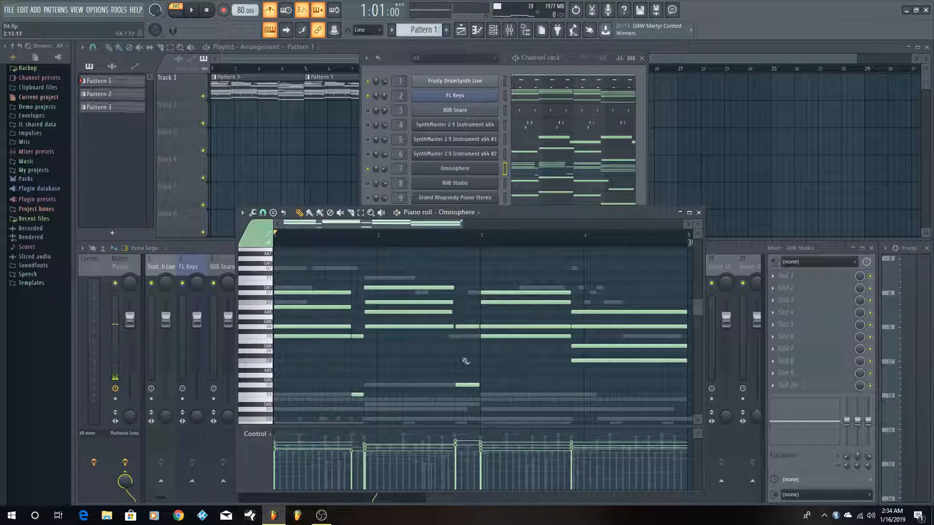
scroll(460, 352, down, 2)
scroll(460, 353, up, 2)
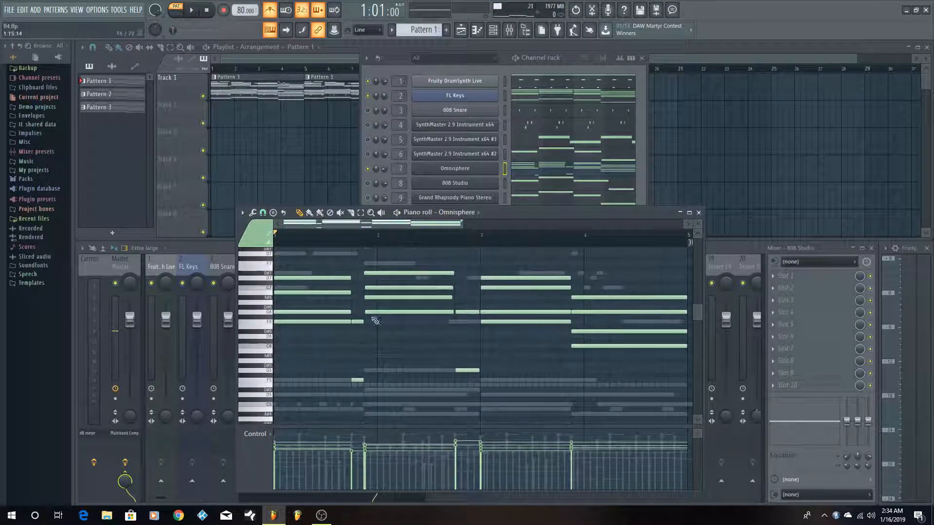
scroll(295, 329, up, 1)
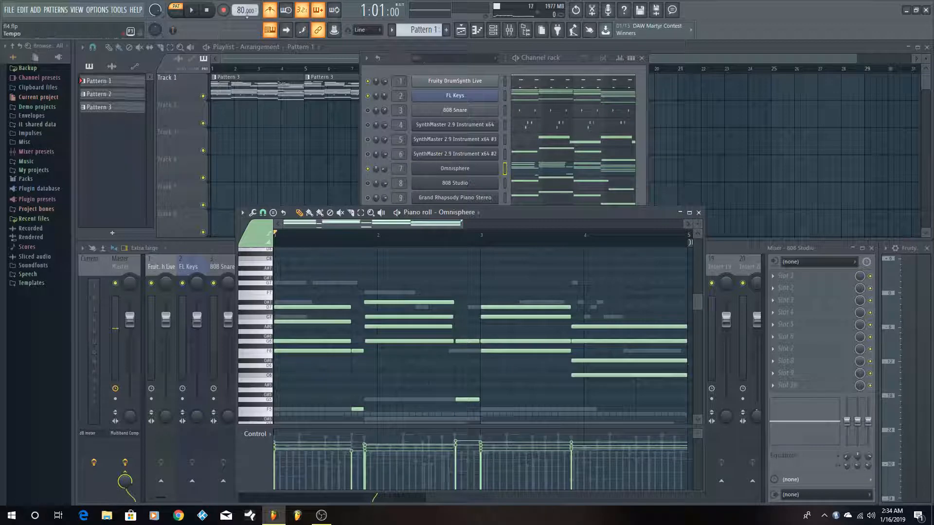
click(191, 9)
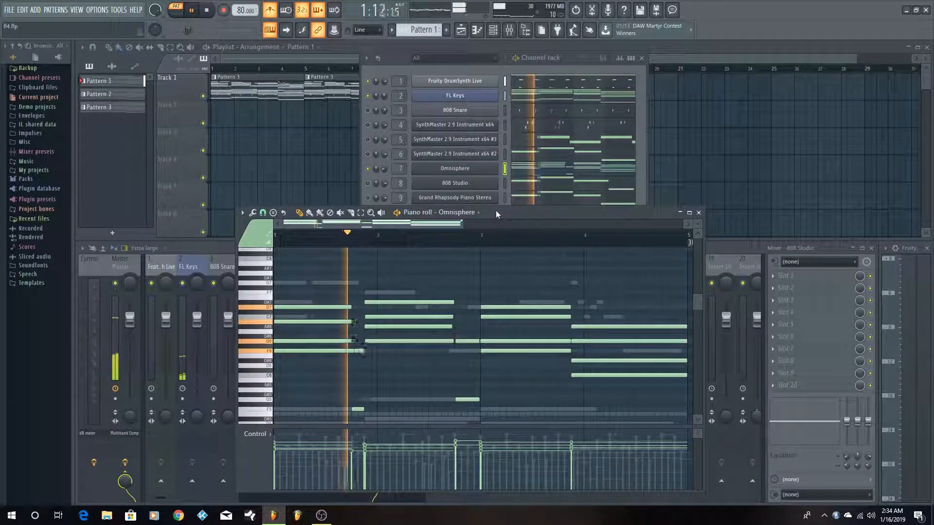
click(208, 11)
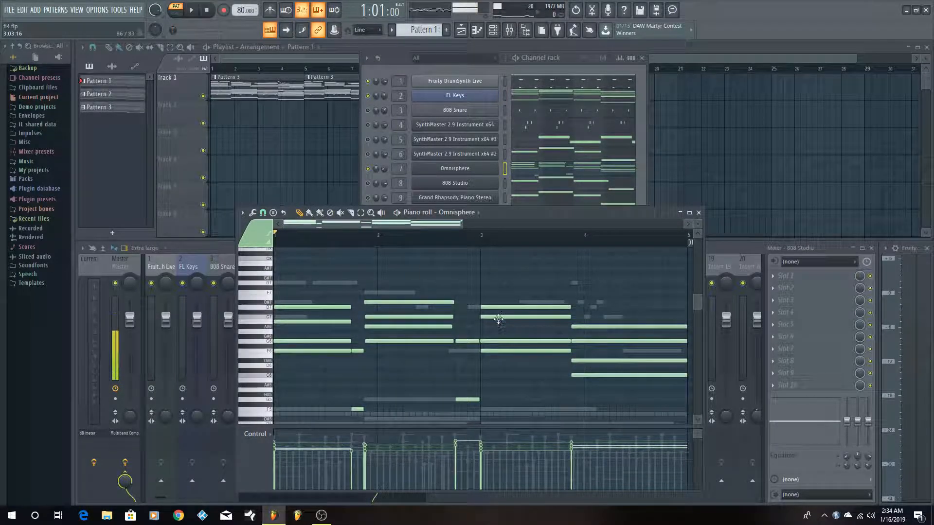
scroll(498, 317, down, 1)
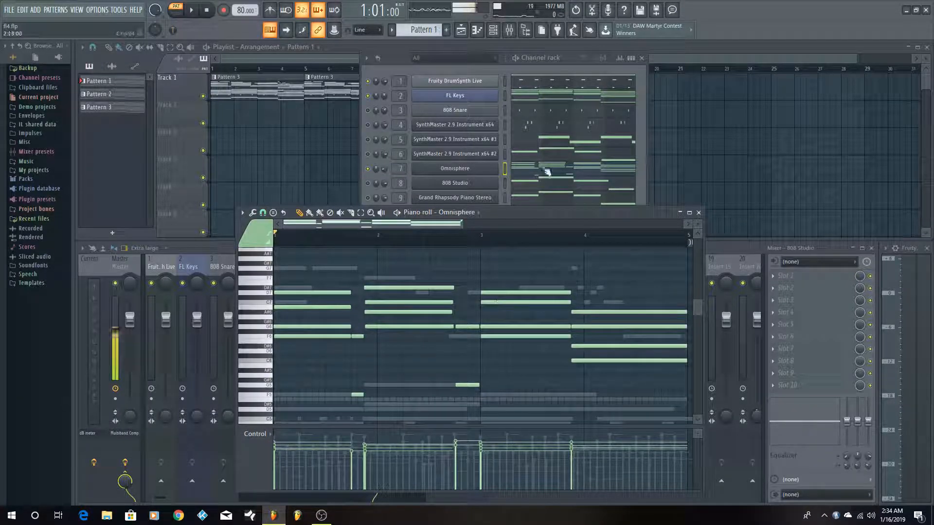
Open the Fruity DrumSynth Live notes in a maximized piano roll, with its plugin window moved clear of the drum notes
click(563, 88)
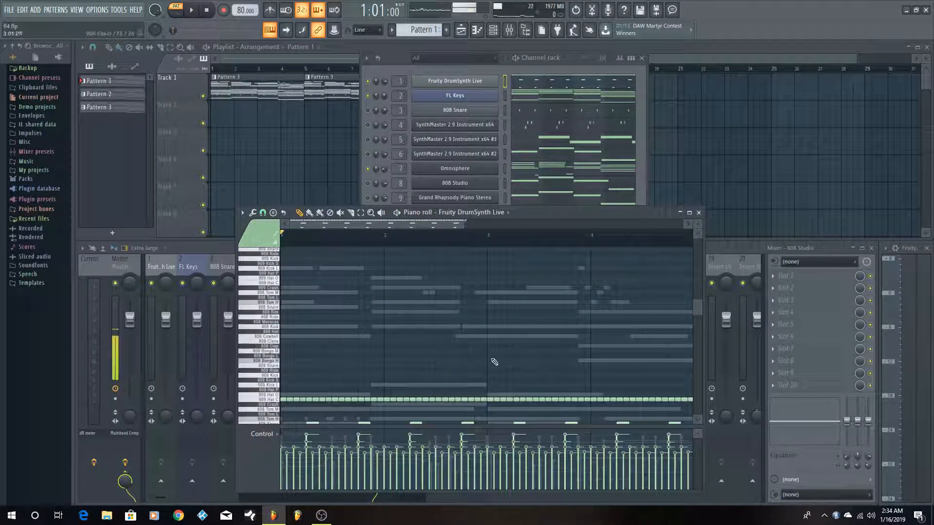
scroll(497, 344, down, 3)
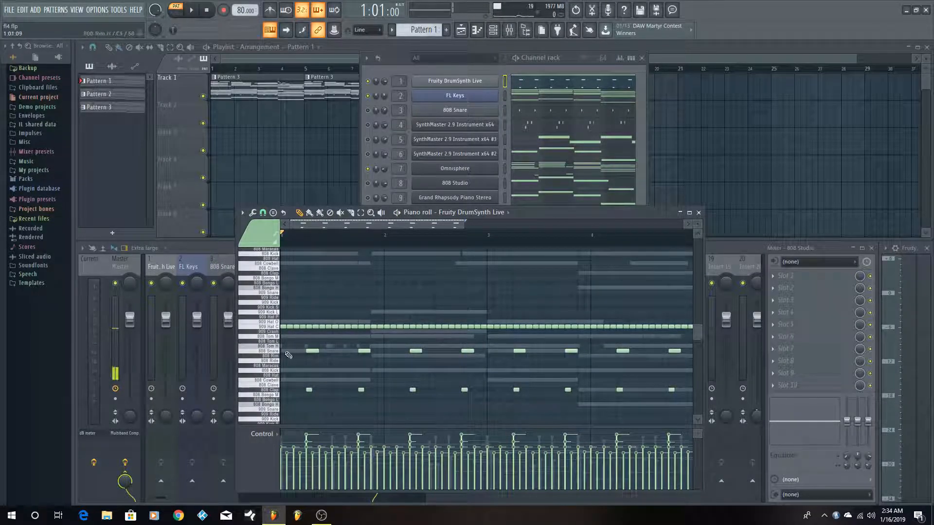
scroll(288, 355, up, 2)
click(485, 82)
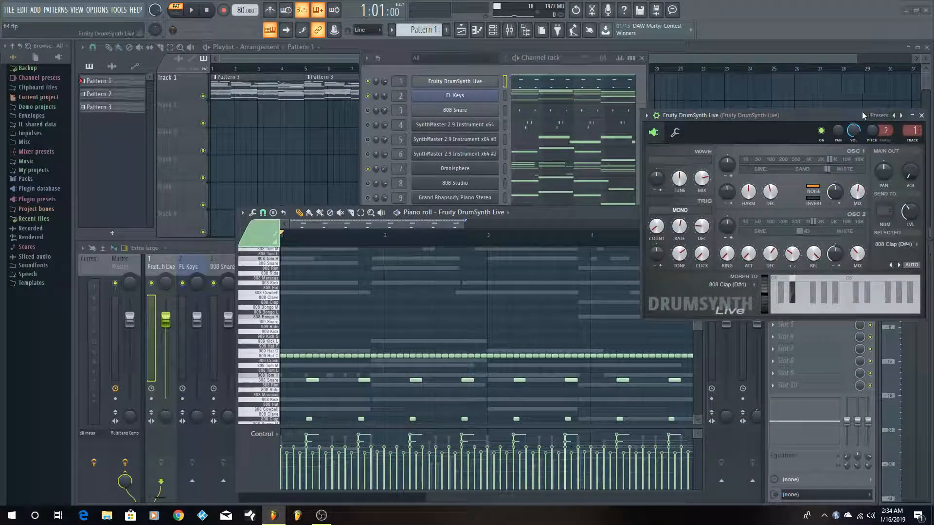
drag(863, 115, 933, 26)
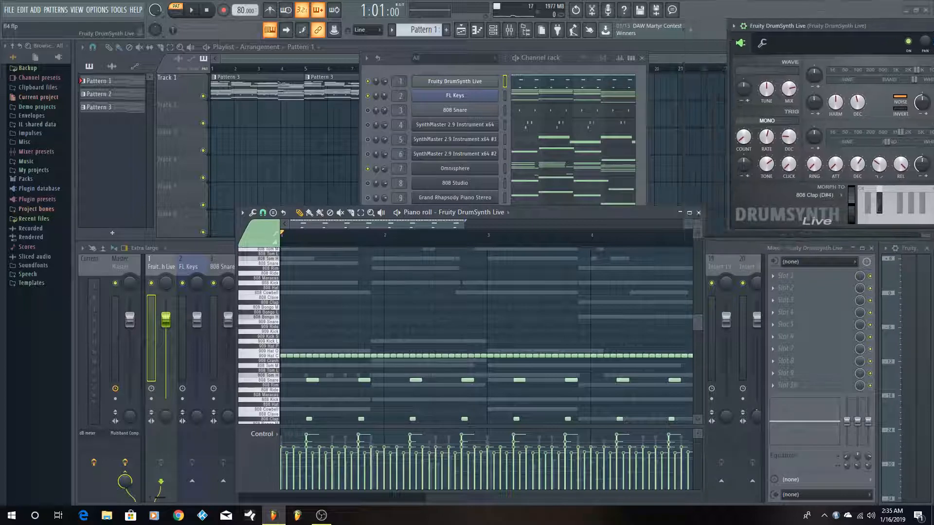
click(689, 213)
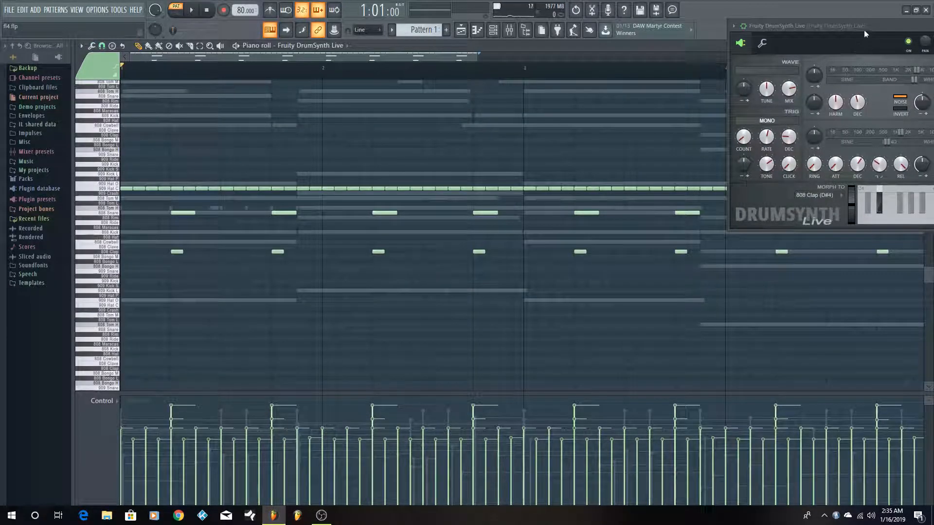
drag(864, 32, 489, 351)
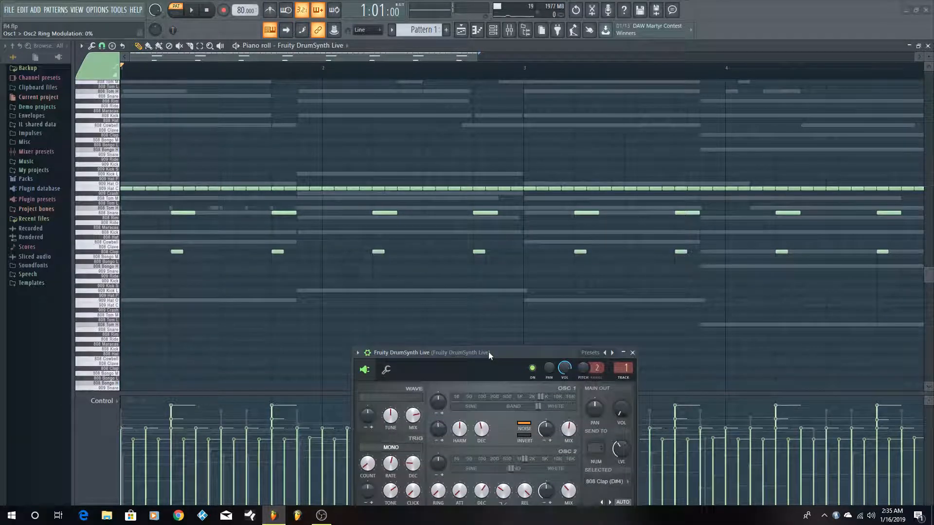
Raise the 808 Snare's main output volume in DrumSynth Live, audition it, and play the pattern before stopping playback
click(117, 214)
drag(481, 353, 470, 253)
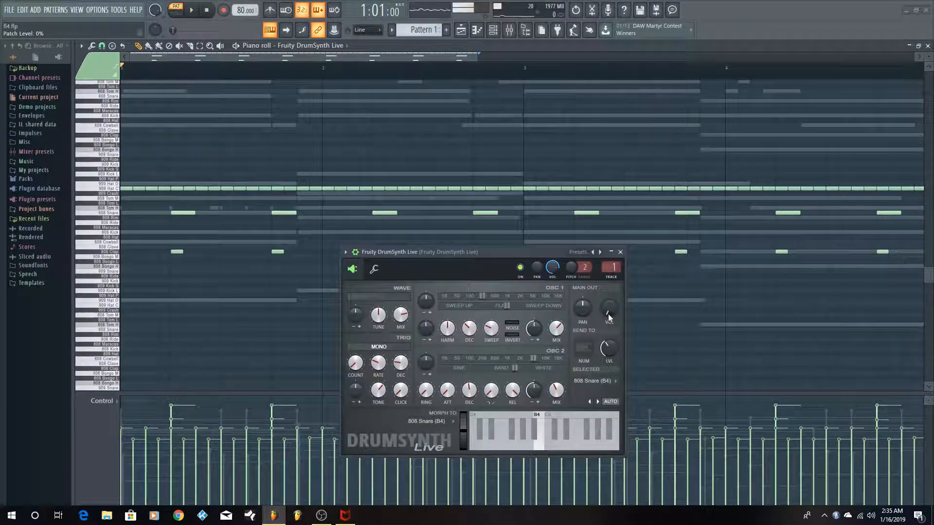
drag(608, 313, 608, 303)
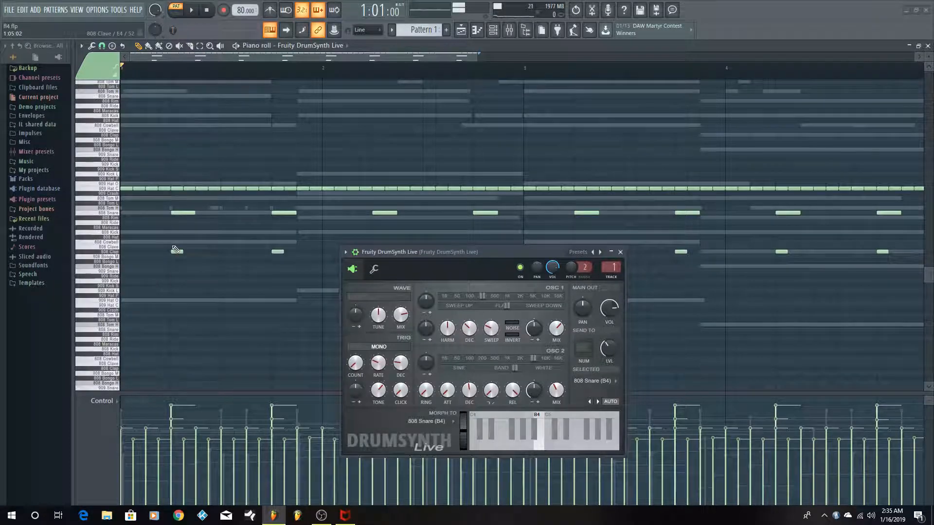
click(114, 214)
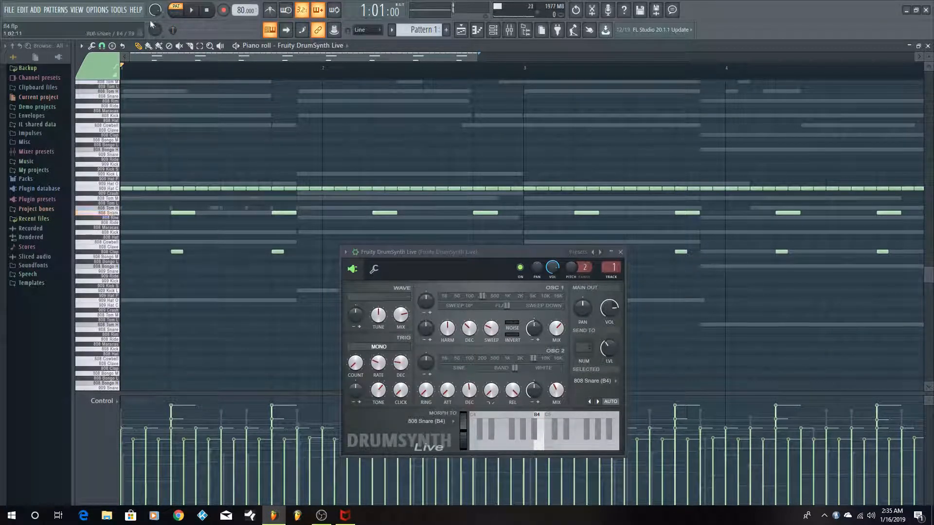
key(space)
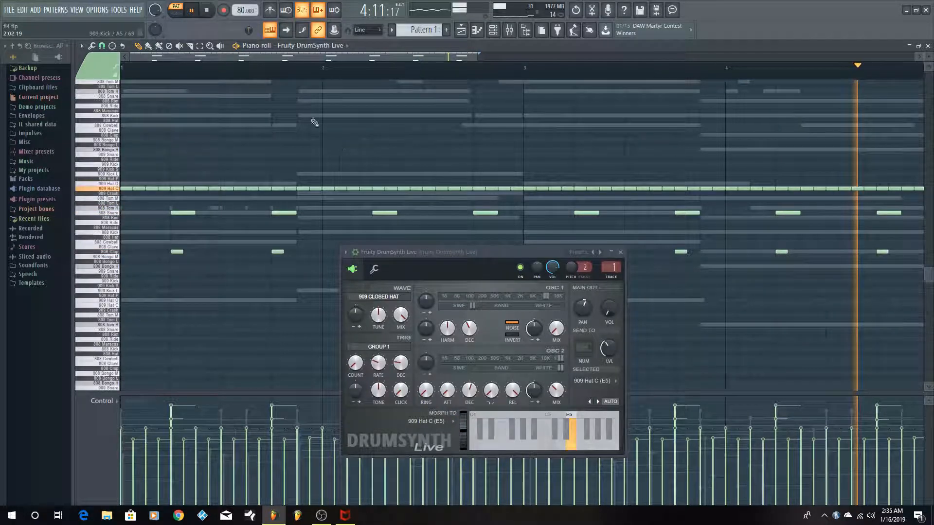
click(207, 10)
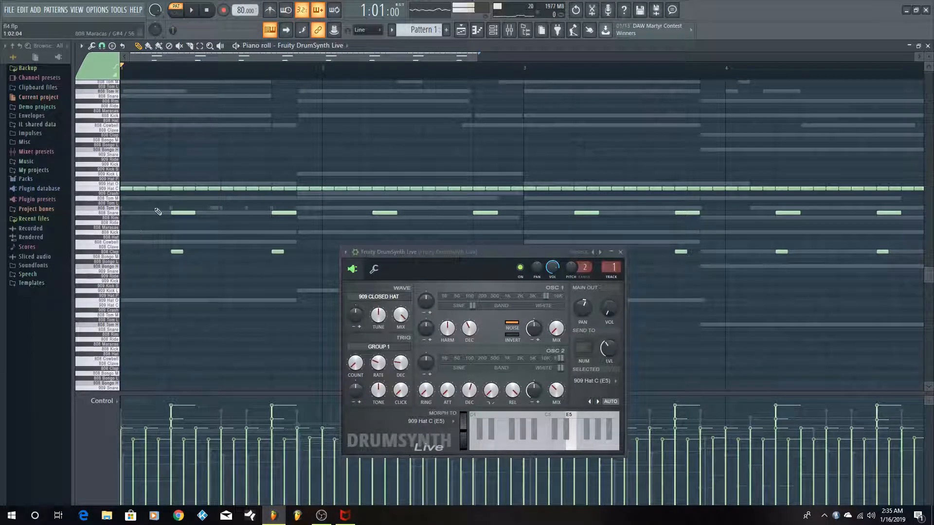
Raise the 808 Clap's main output volume in DrumSynth Live, and select the snare notes and the clap notes in turn
click(117, 254)
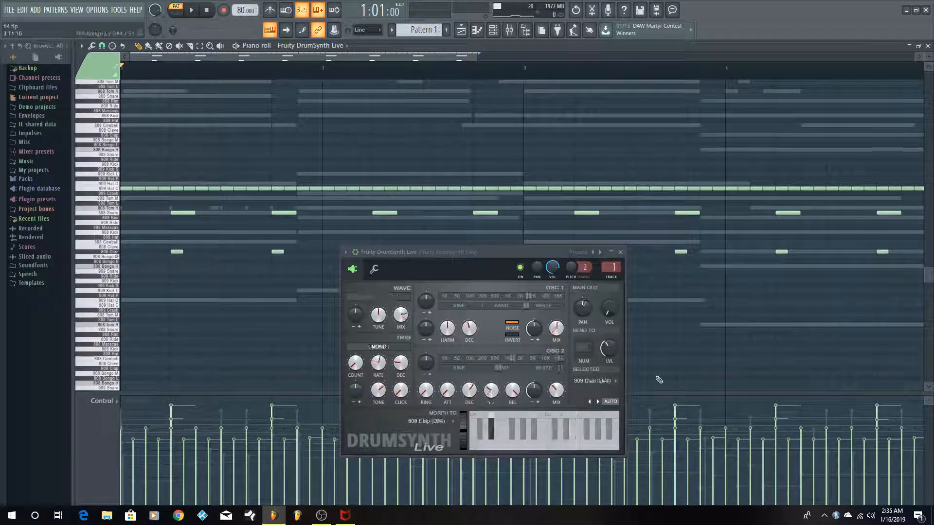
drag(608, 311, 608, 296)
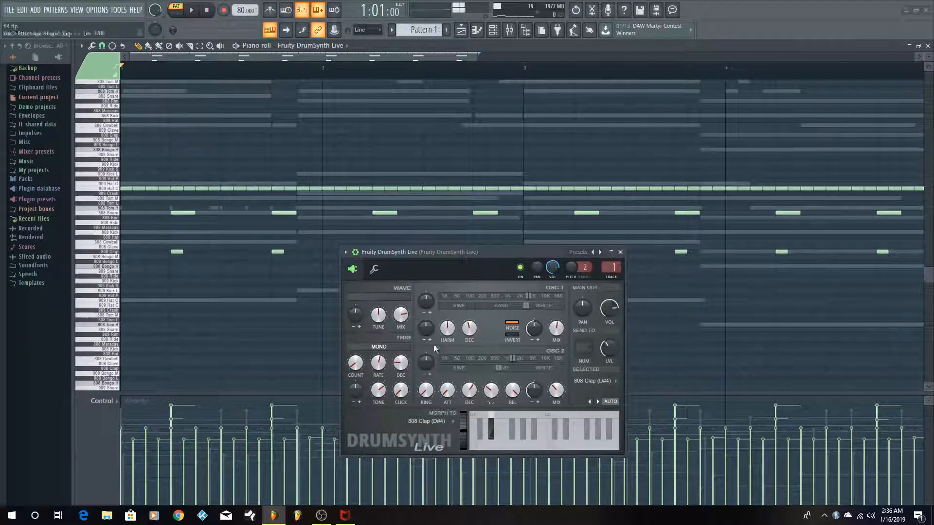
double_click(111, 214)
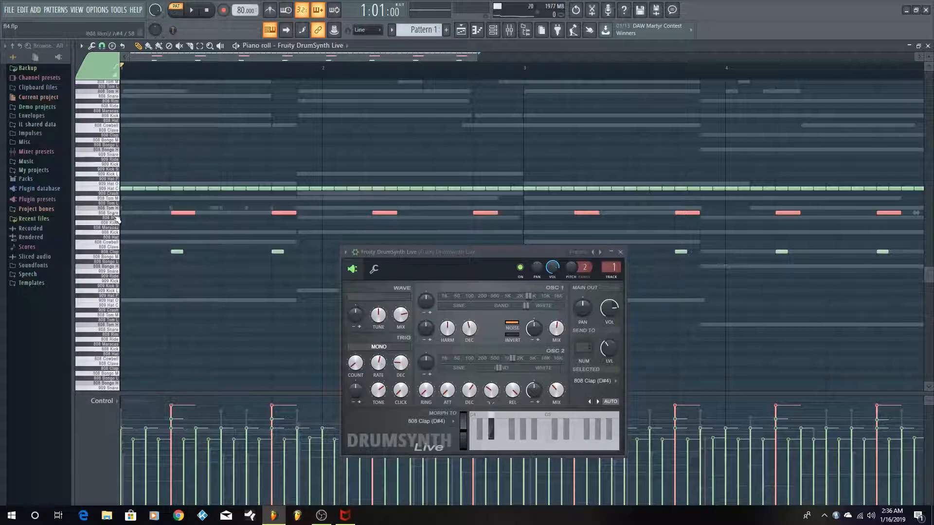
click(119, 252)
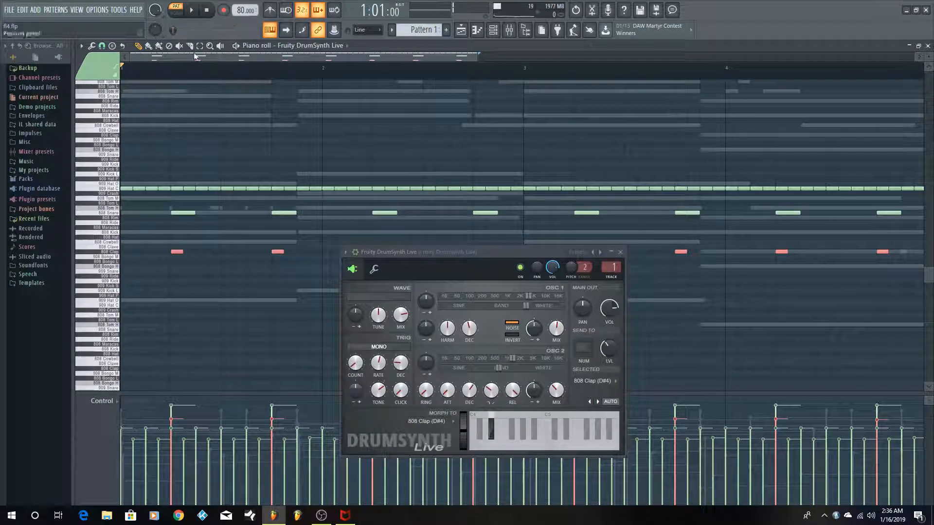
Play the pattern to hear the snare and clap together, stop it, move the plugin window aside and deselect the clap notes
click(191, 9)
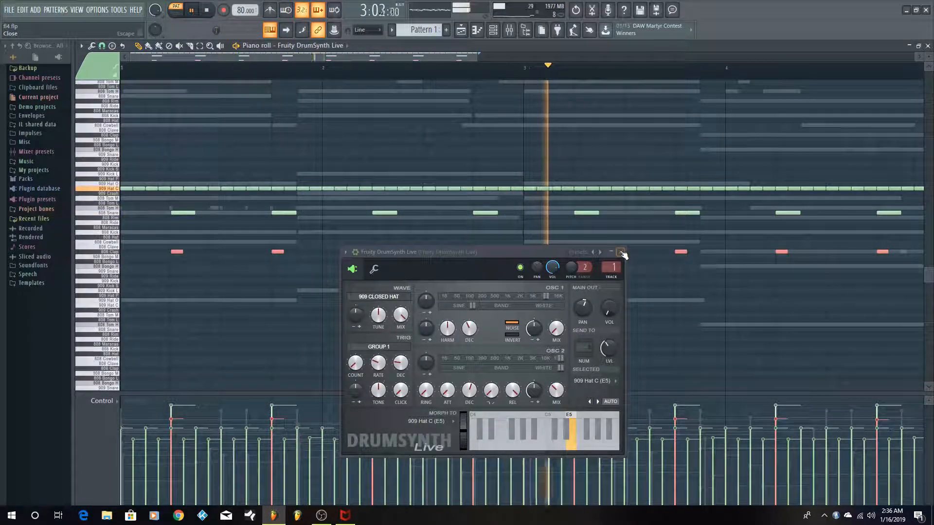
drag(479, 254, 483, 293)
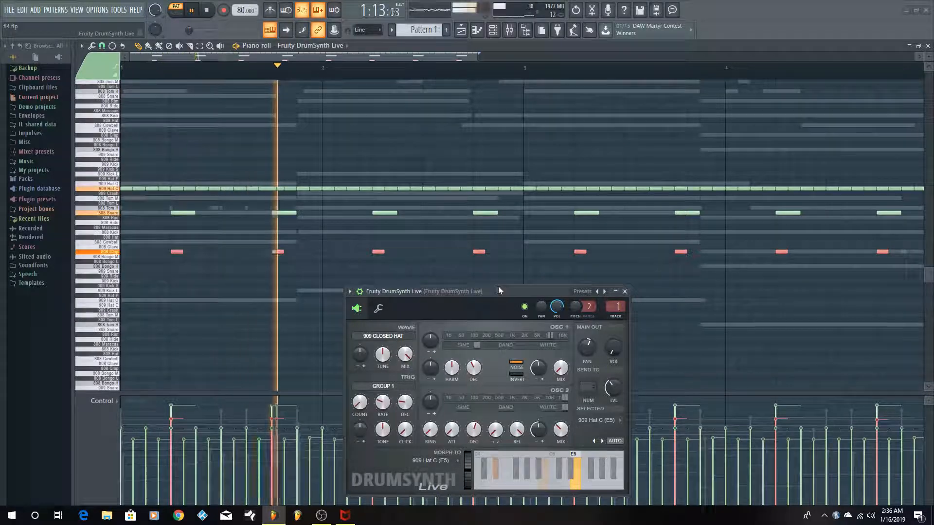
key(space)
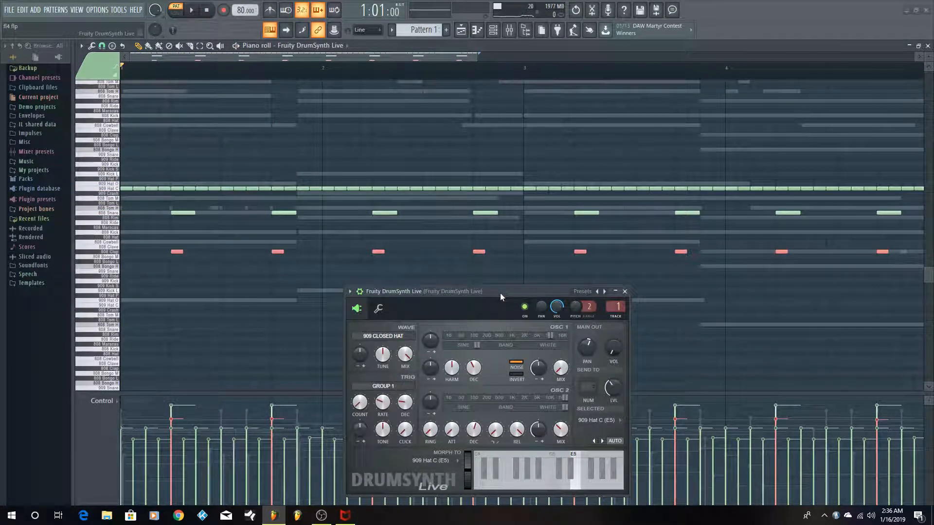
drag(500, 293, 584, 282)
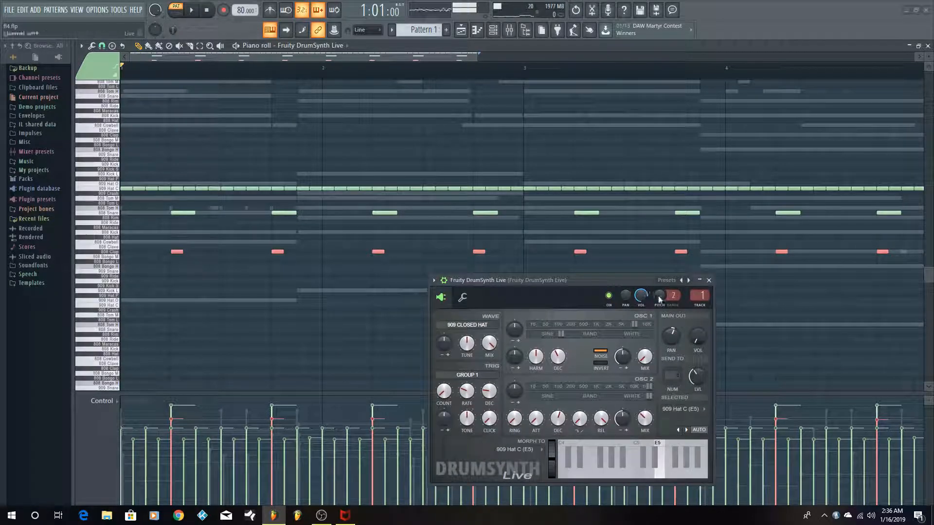
click(610, 153)
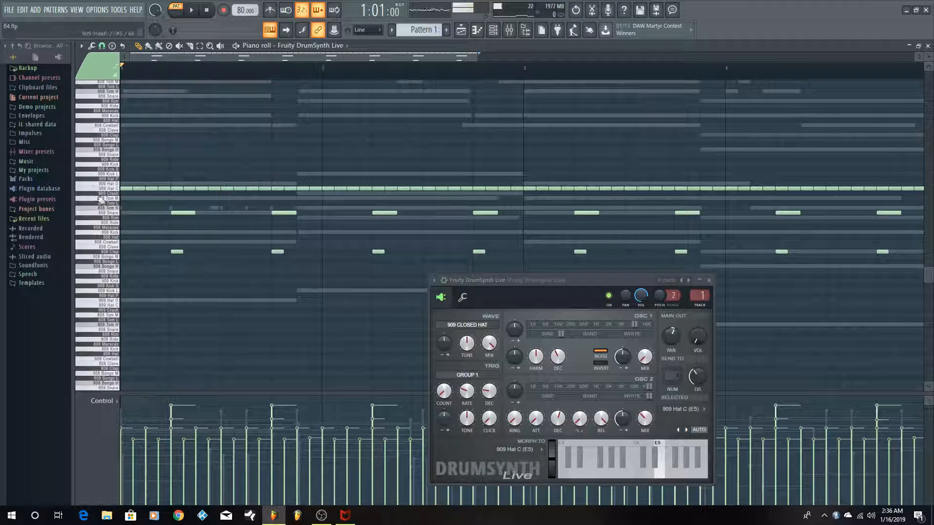
Select all 909 Hat C notes in the piano roll and raise that patch's main output volume in DrumSynth Live
double_click(117, 189)
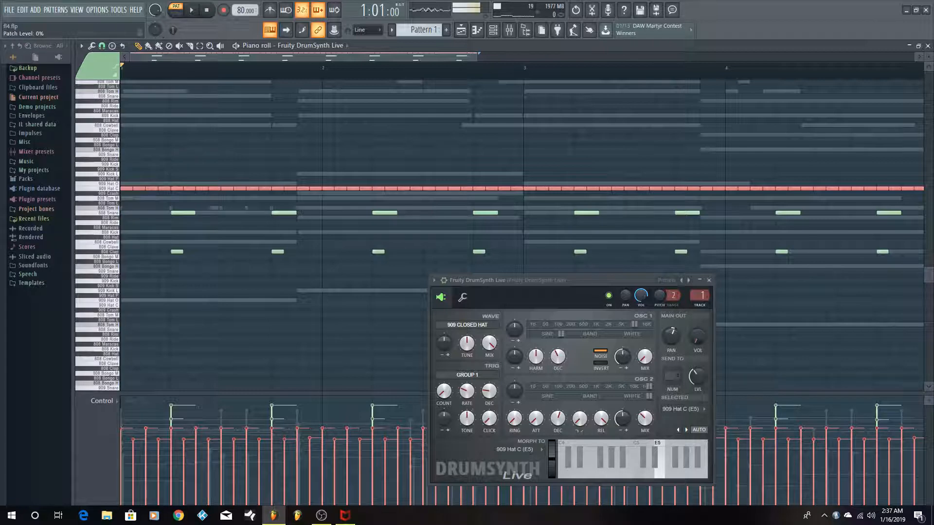
drag(697, 336, 698, 324)
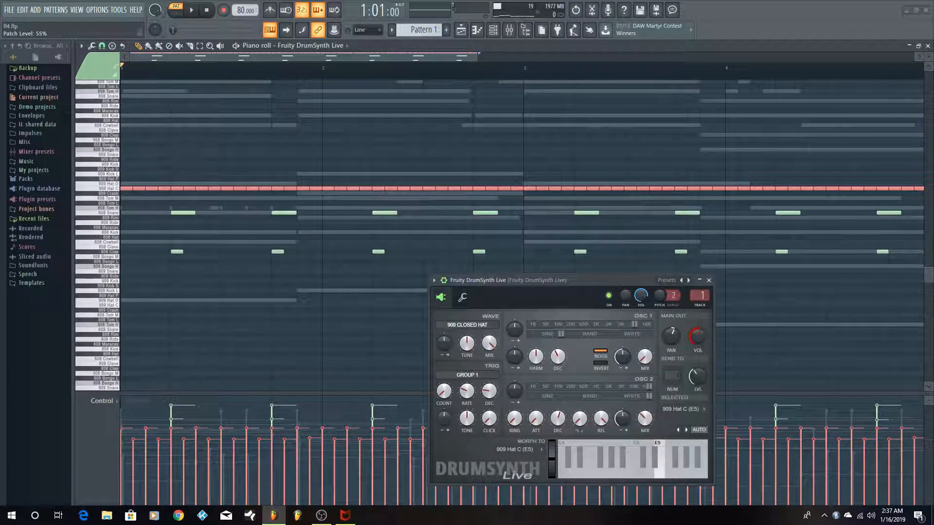
drag(697, 336, 697, 337)
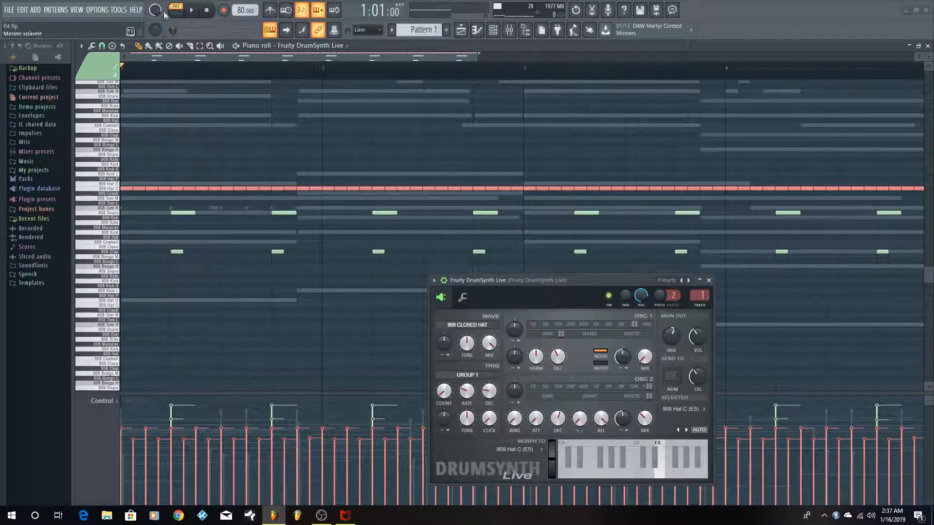
Play the pattern to hear the closed hats with the snare and clap, stop playback, and close the DrumSynth Live window
click(193, 11)
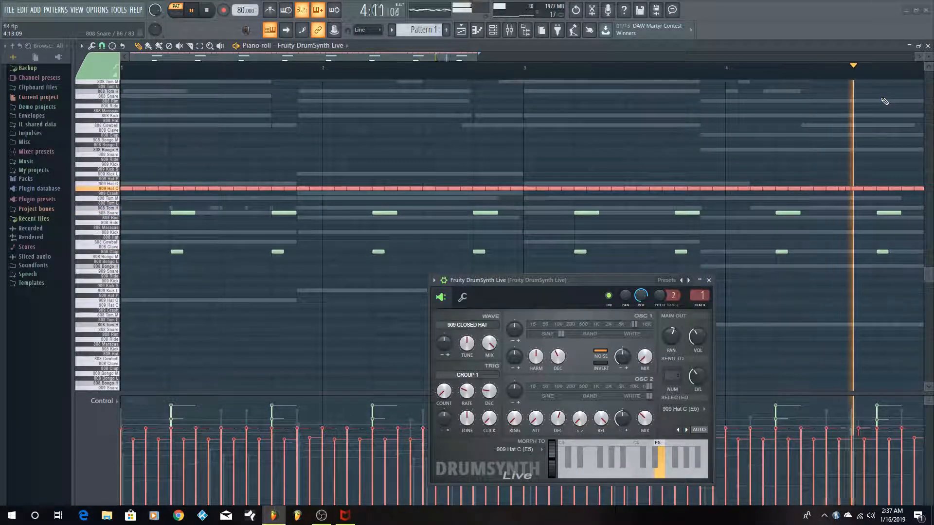
key(space)
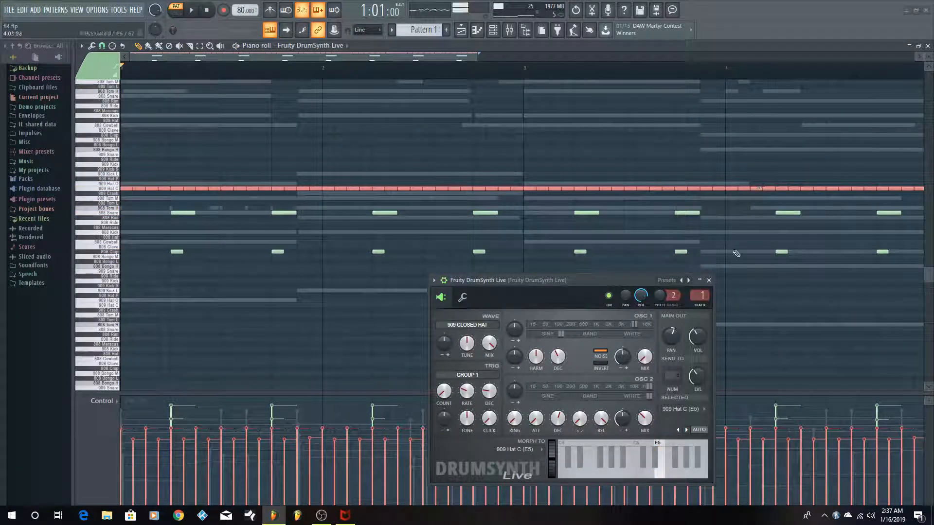
click(709, 281)
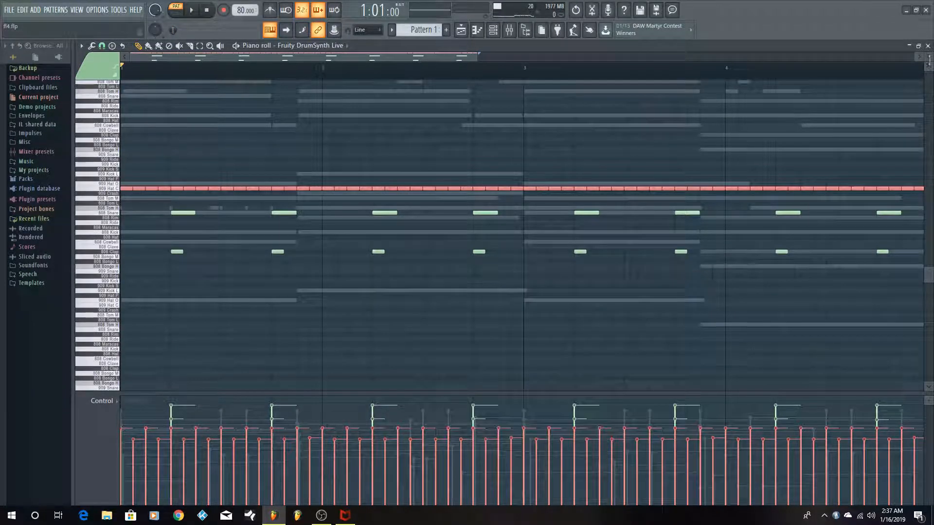
Deselect the 909 Hat C notes, restore the maximized piano roll to a smaller window, and bring the channel rack forward
click(848, 141)
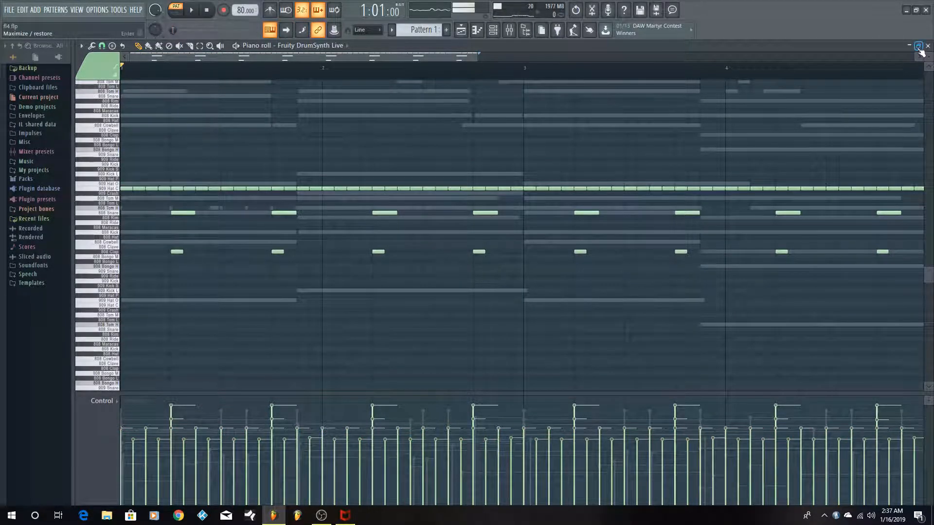
click(918, 46)
click(544, 57)
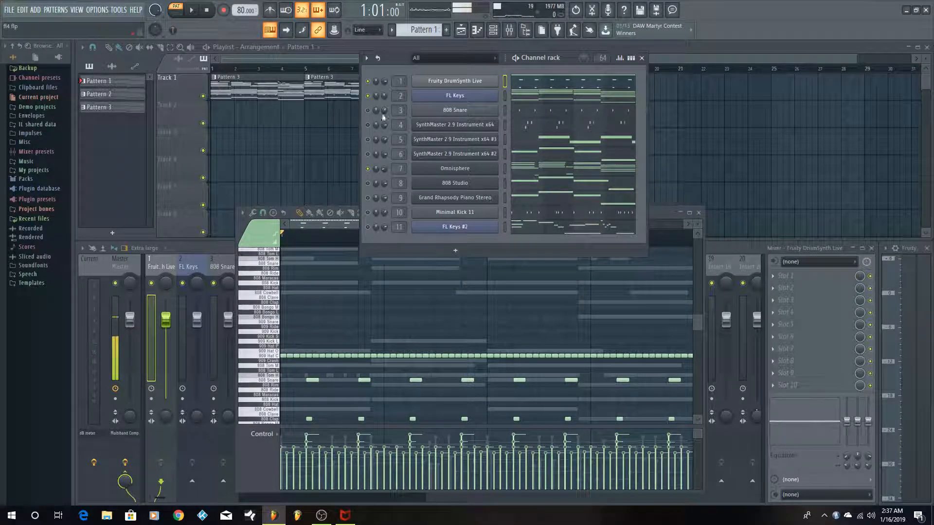
Unmute the 808 Snare channel, open its notes in the piano roll, and audition the C5 key they sit on
click(580, 116)
scroll(491, 327, down, 1)
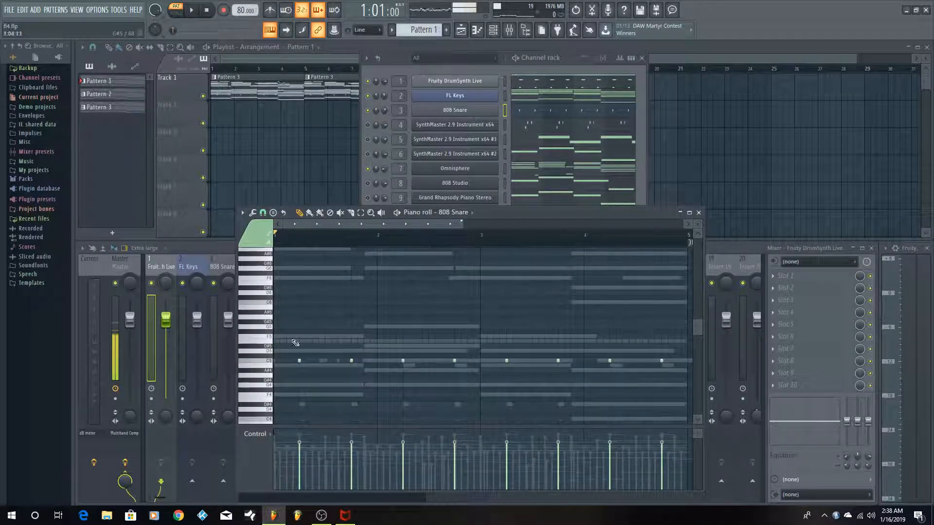
click(270, 362)
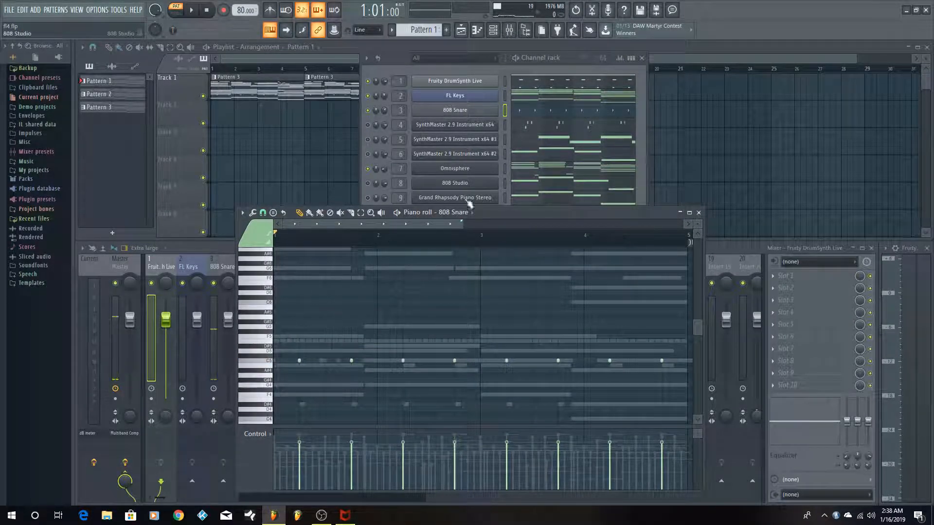
scroll(335, 352, down, 1)
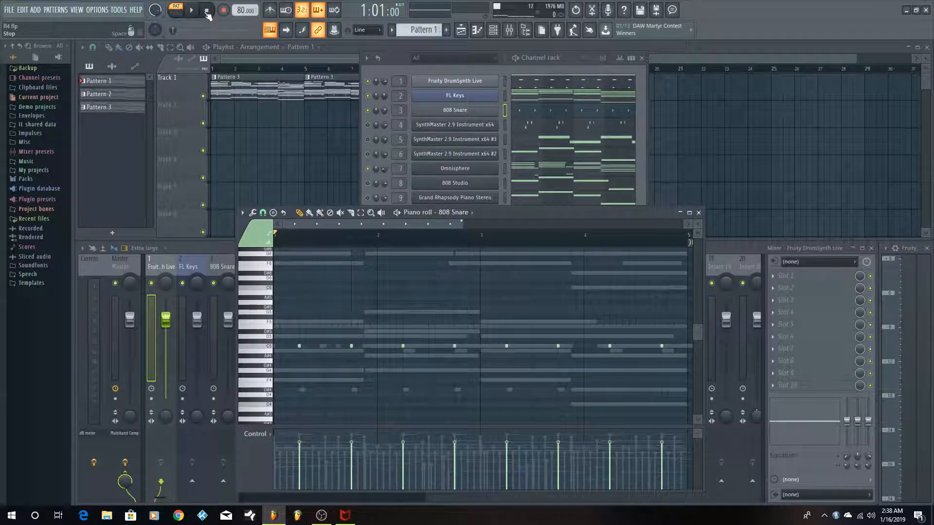
Play the pattern to hear the 808 Snare with the other active channels, and stop playback
click(191, 9)
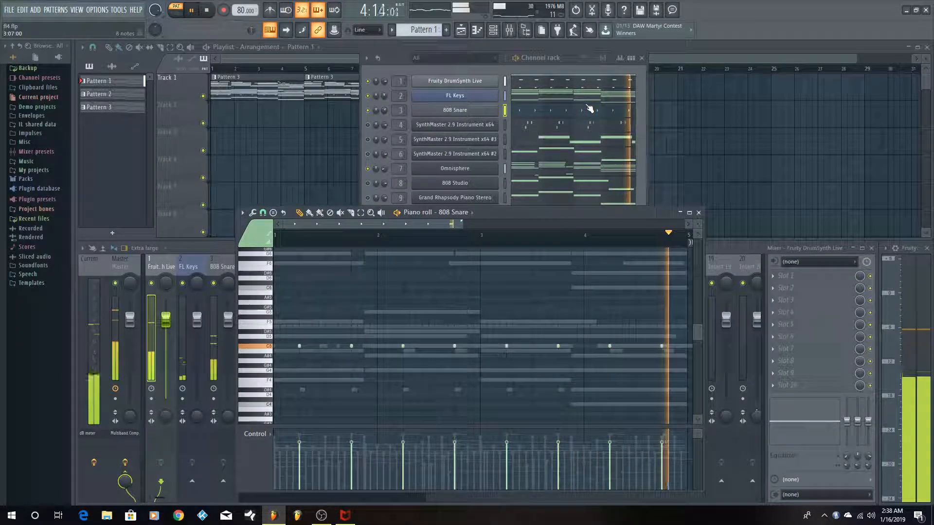
key(space)
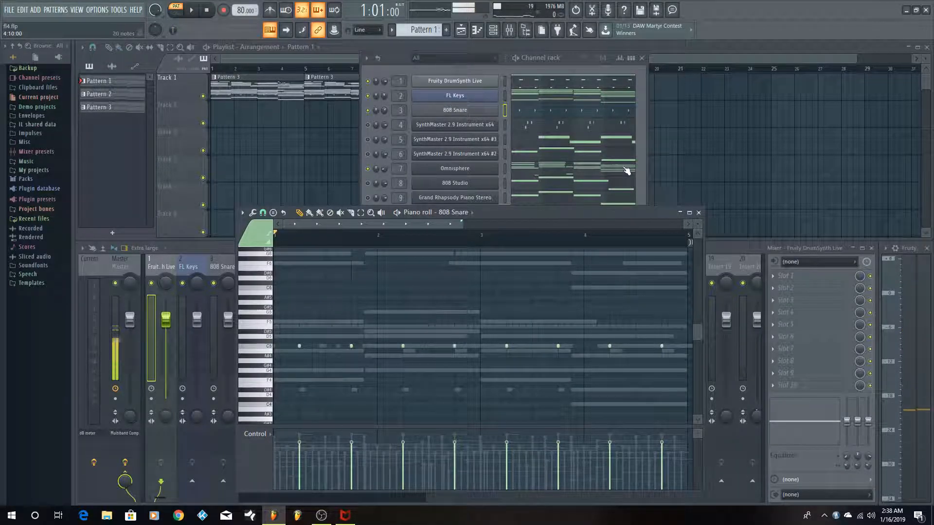
scroll(599, 344, down, 2)
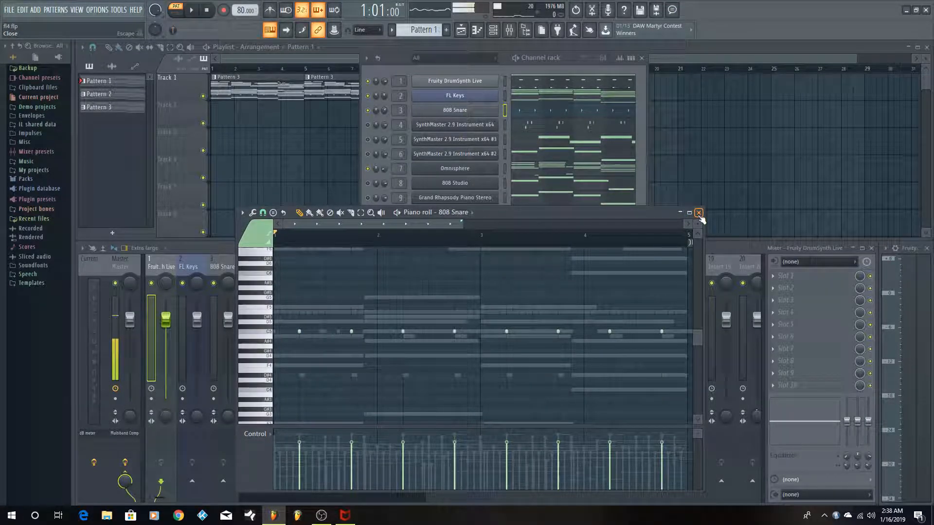
Unmute the Grand Rhapsody Piano Stereo channel and open its notes in the piano roll
click(557, 59)
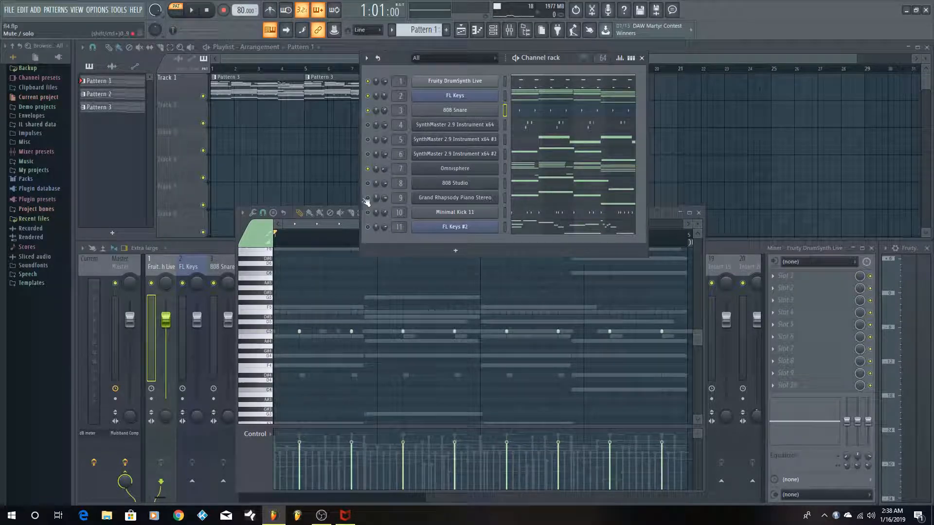
click(369, 199)
click(524, 199)
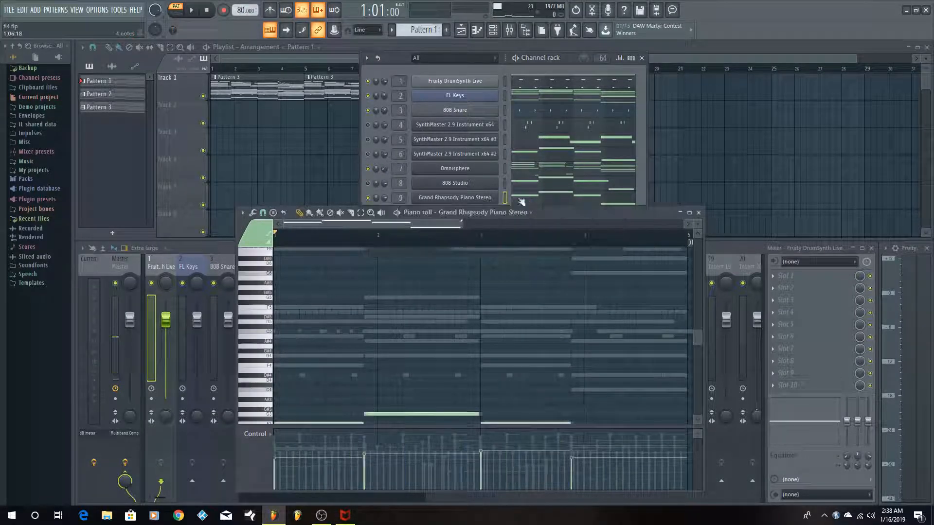
scroll(375, 331, down, 4)
Audition the piano channel's F3, G3 and C3 keys on the piano roll keyboard
click(268, 365)
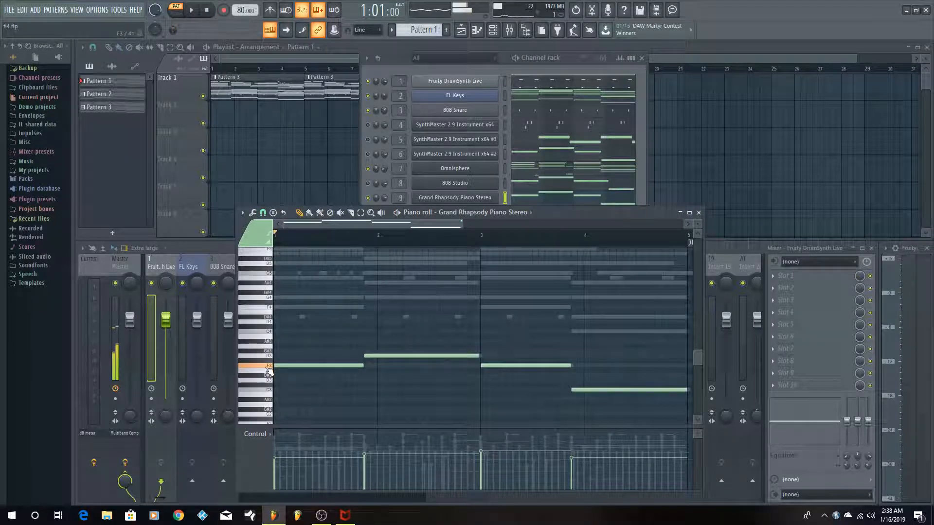
click(264, 358)
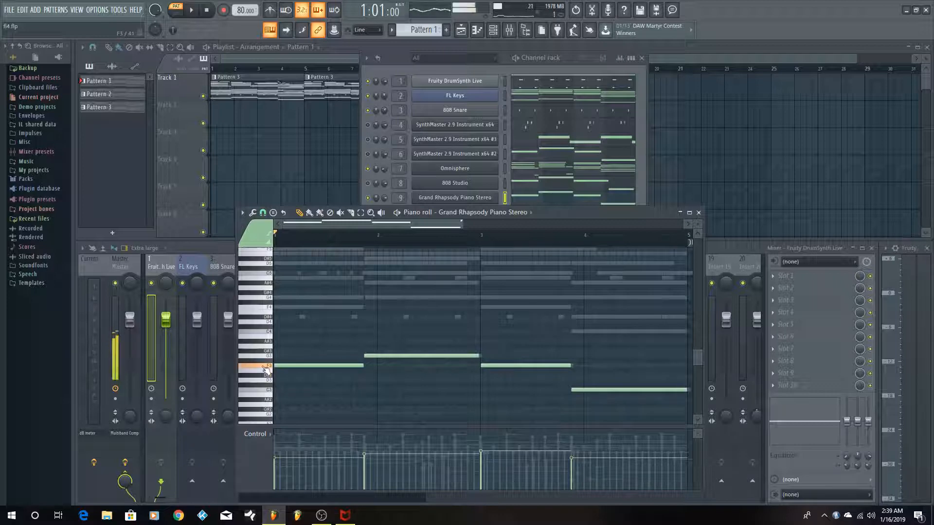
click(265, 392)
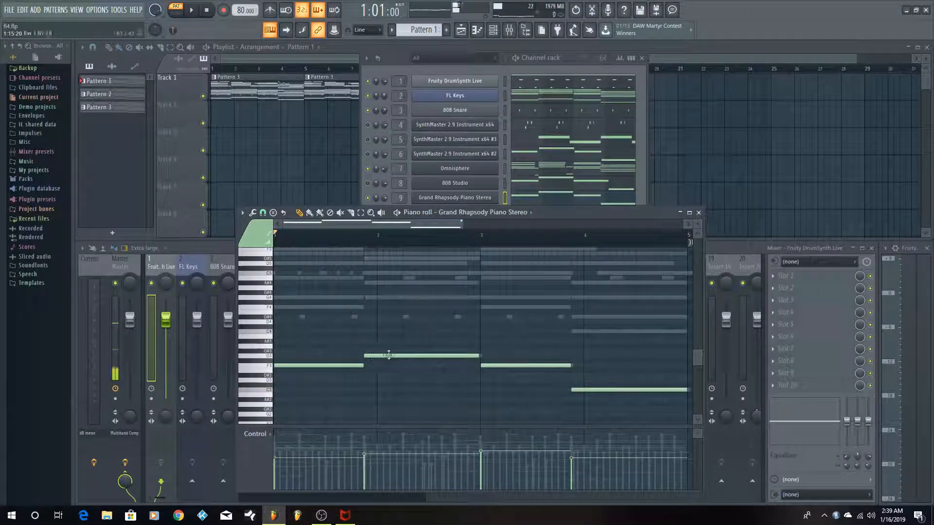
Look over the Grand Rhapsody Piano's long low notes, play the pattern to hear them in the mix, and stop playback
scroll(389, 353, down, 2)
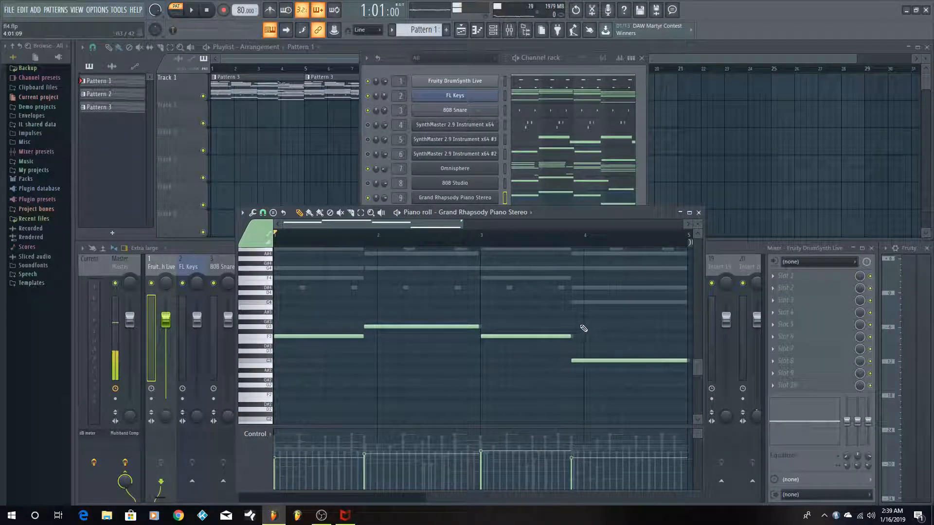
scroll(575, 324, down, 3)
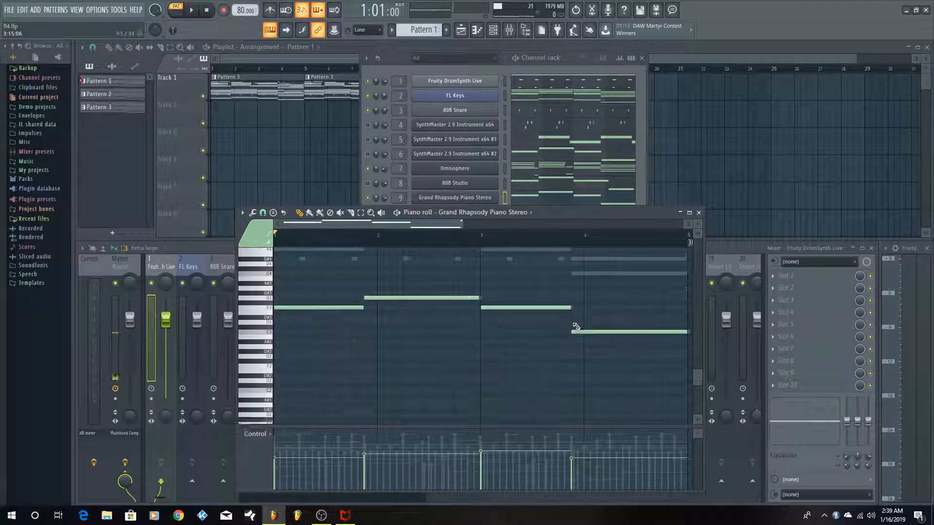
scroll(569, 311, up, 3)
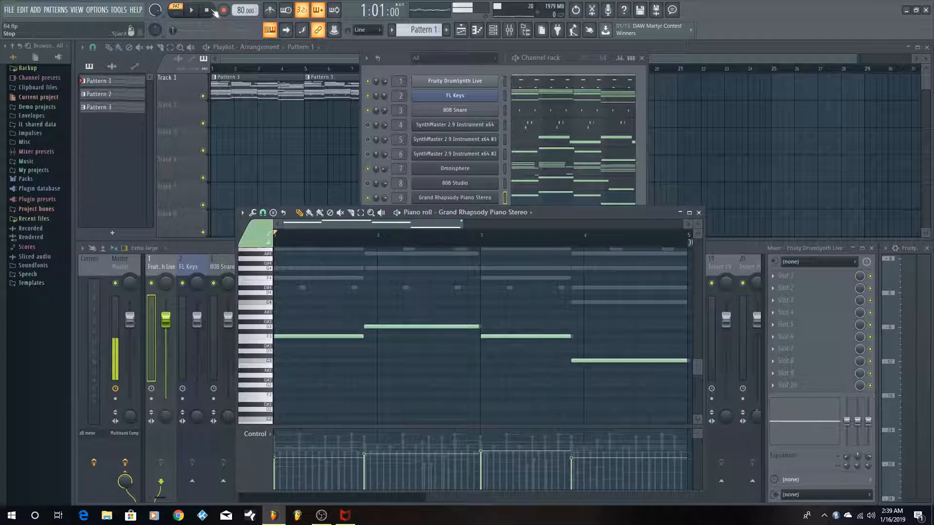
key(space)
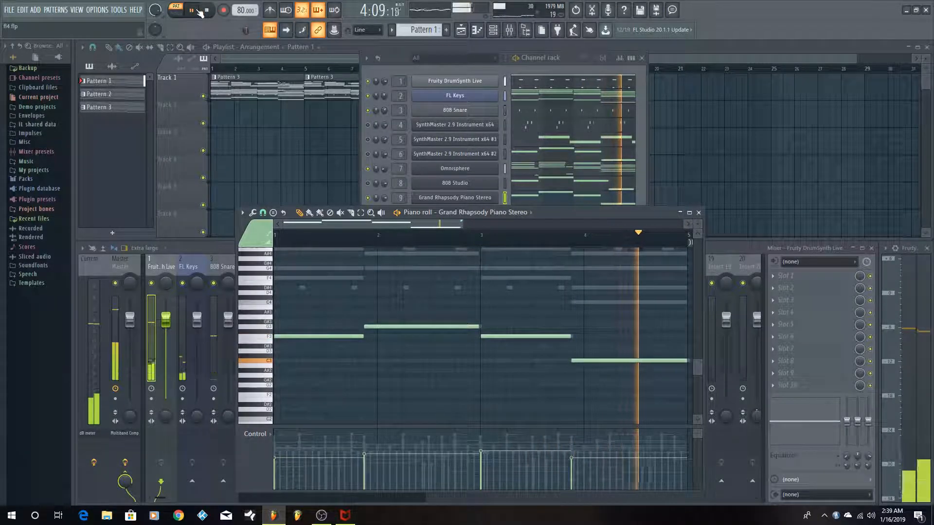
click(201, 11)
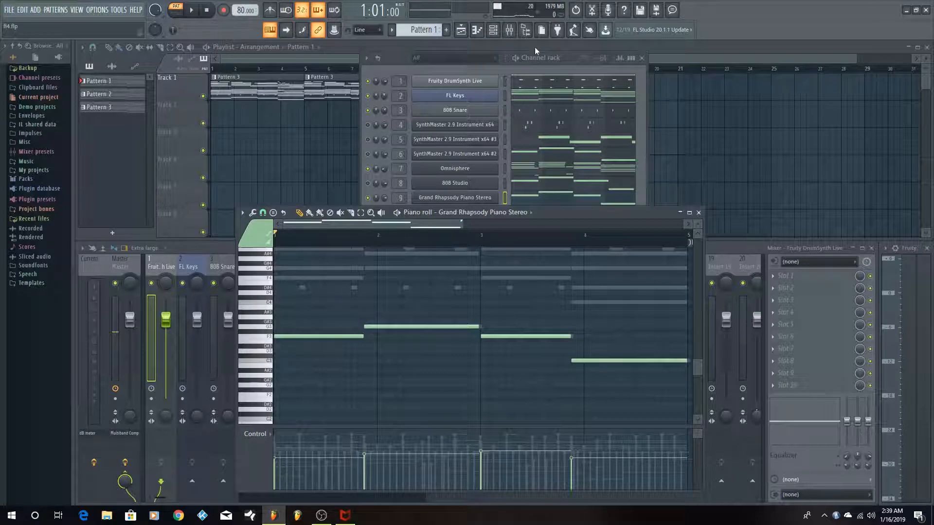
Unmute the SynthMaster 2.9 Instrument x64 #2 channel and open its notes in the piano roll
click(544, 57)
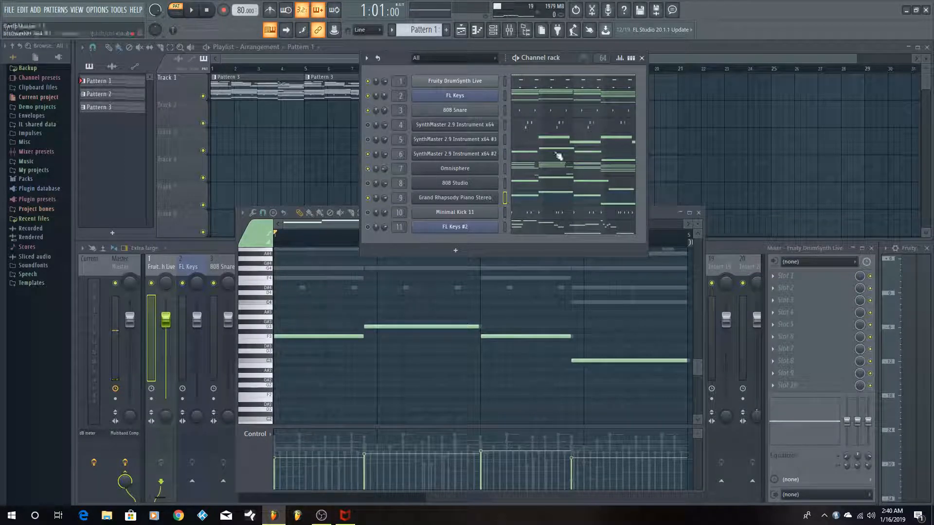
click(569, 158)
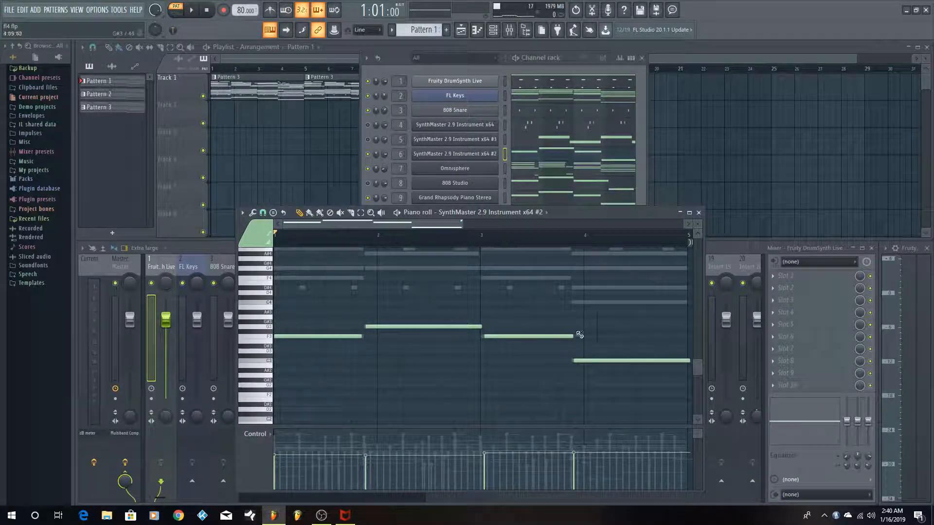
scroll(574, 331, down, 2)
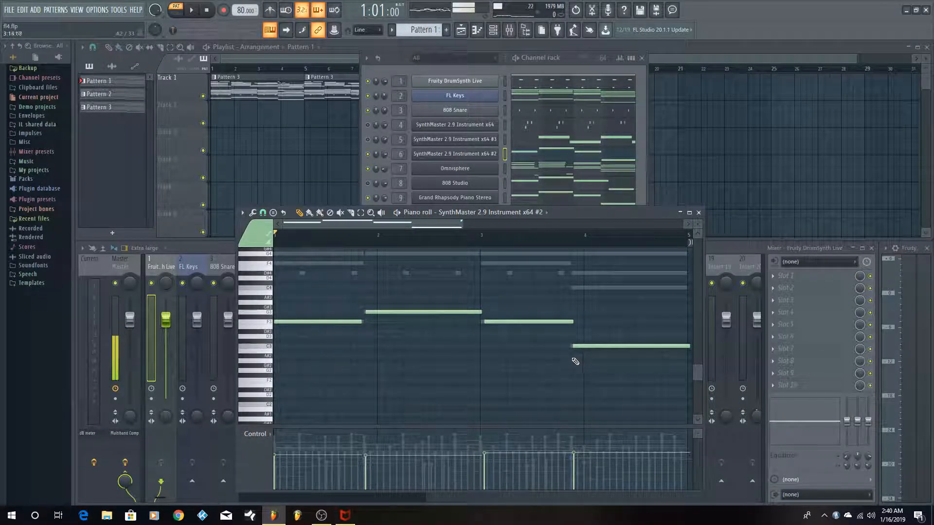
Play and stop the pattern with SynthMaster #2 included, and audition its F3 and G3 keys on the piano roll keyboard
click(193, 10)
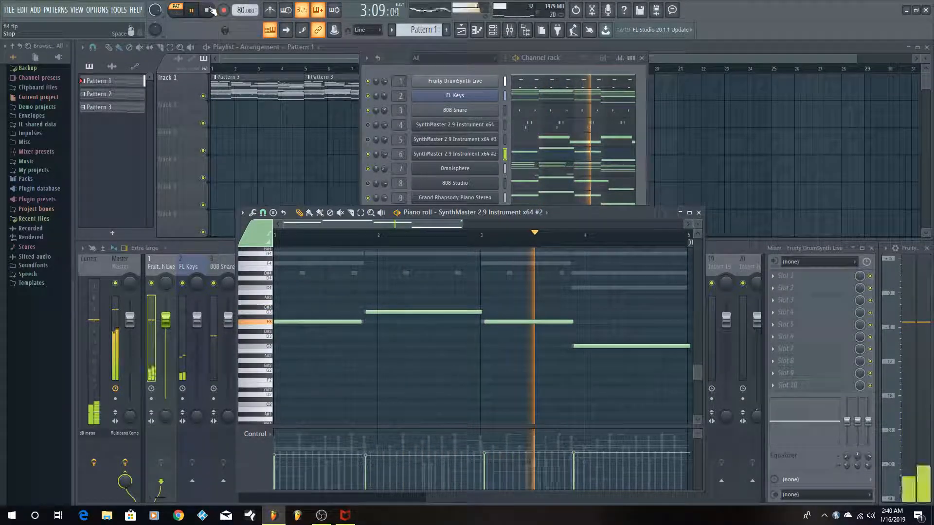
click(208, 10)
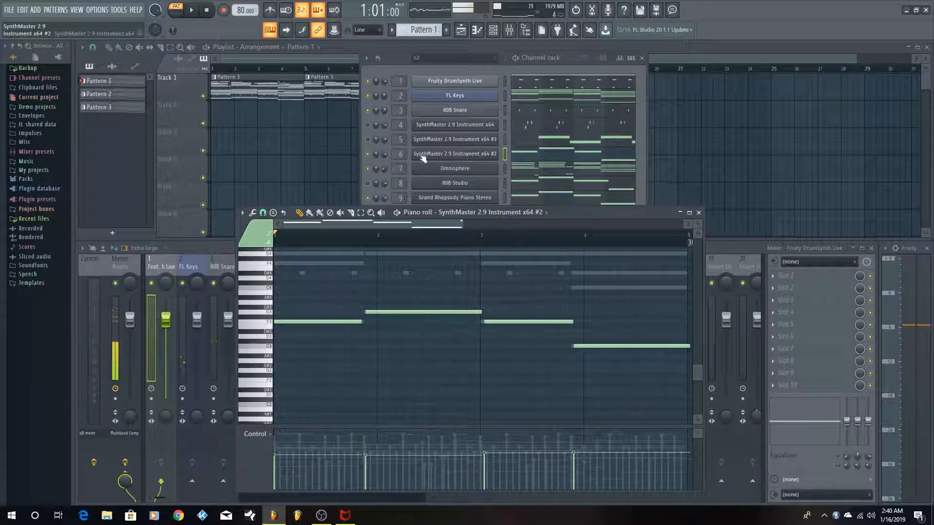
click(528, 158)
click(528, 158)
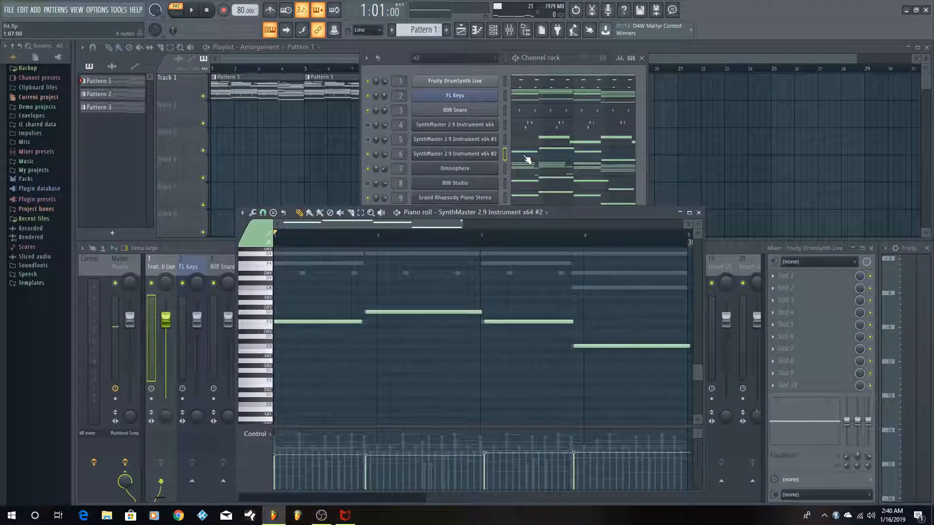
click(269, 323)
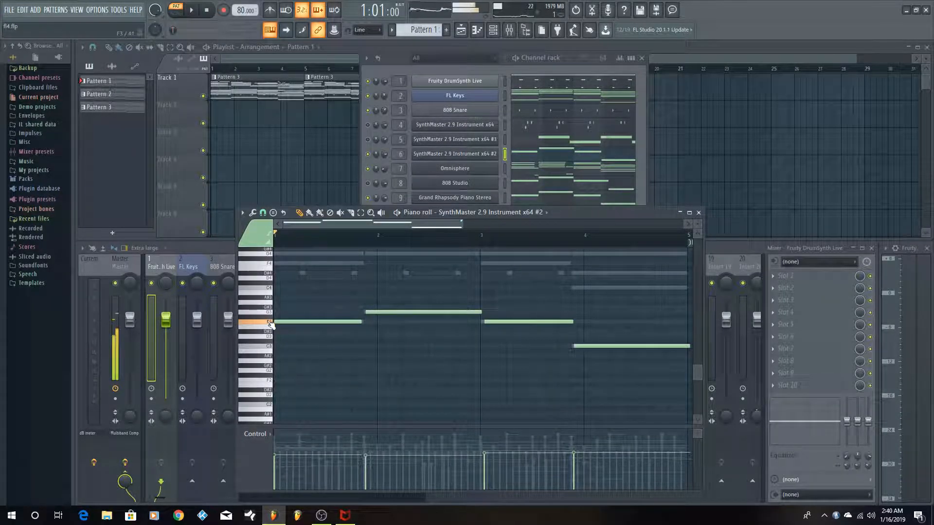
click(268, 308)
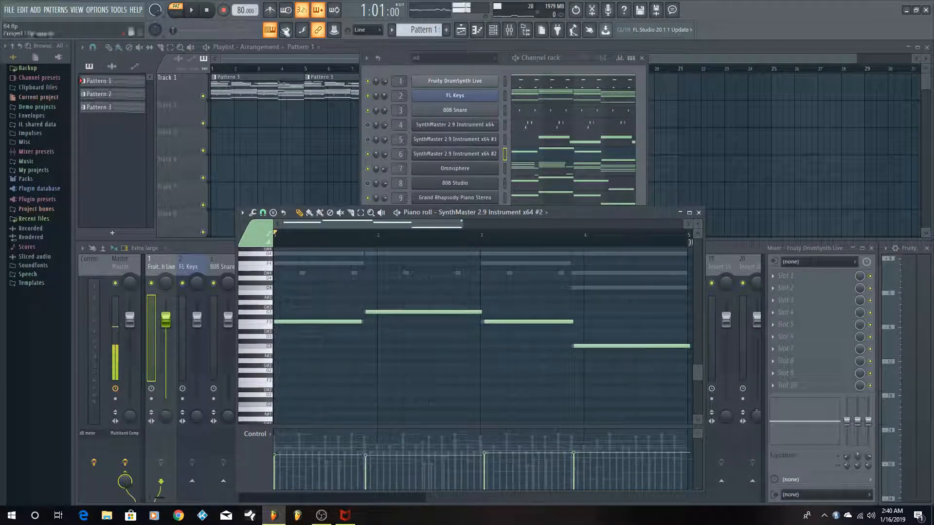
Play the pattern again to hear SynthMaster #2 in the mix, bring the channel rack forward, and stop playback
click(195, 11)
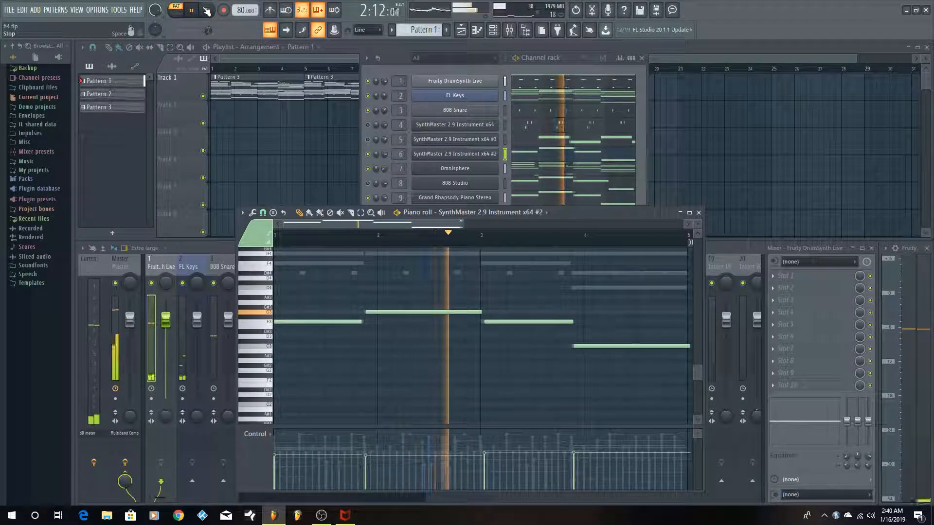
click(552, 58)
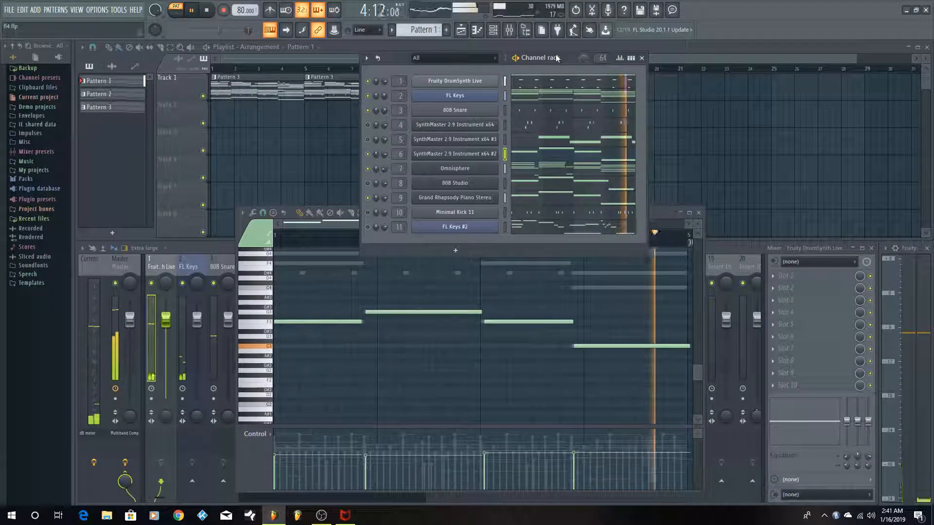
key(space)
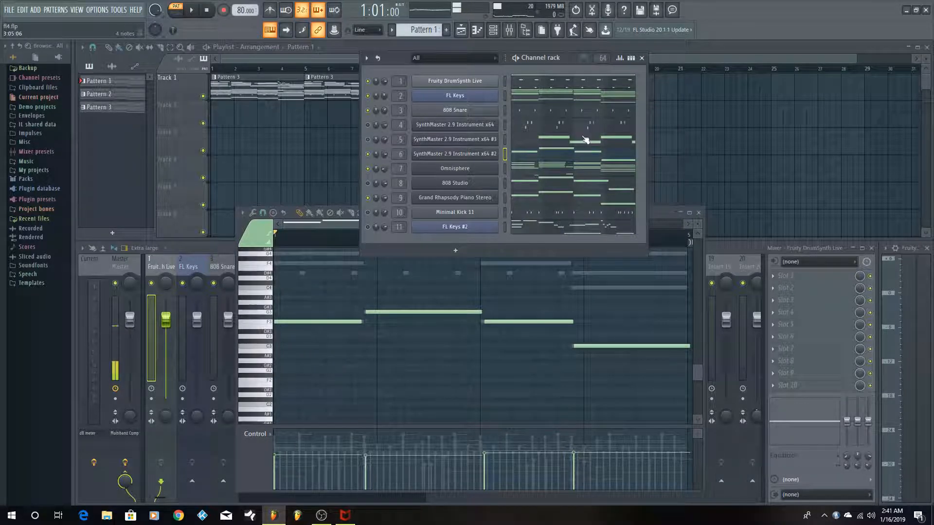
Open the 808 Studio channel's notes in the piano roll and audition the F5 key of its first note
click(562, 187)
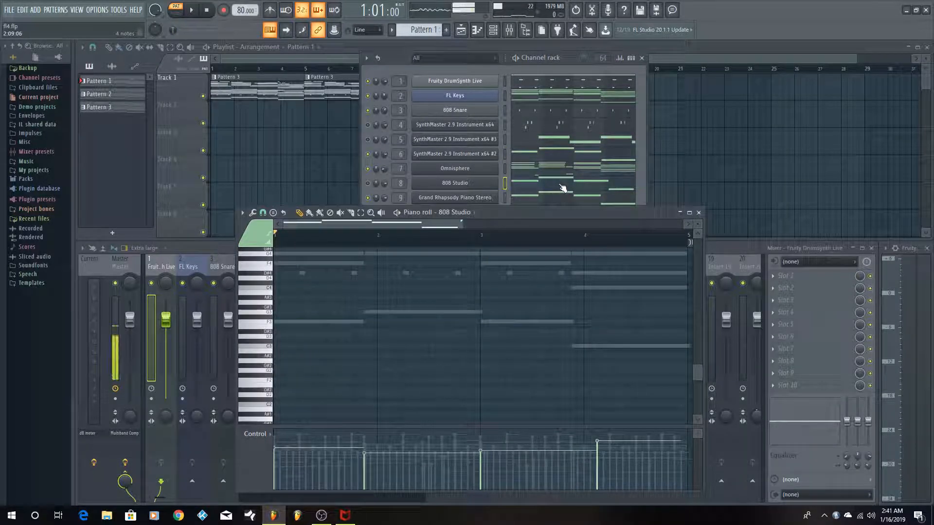
scroll(534, 350, up, 3)
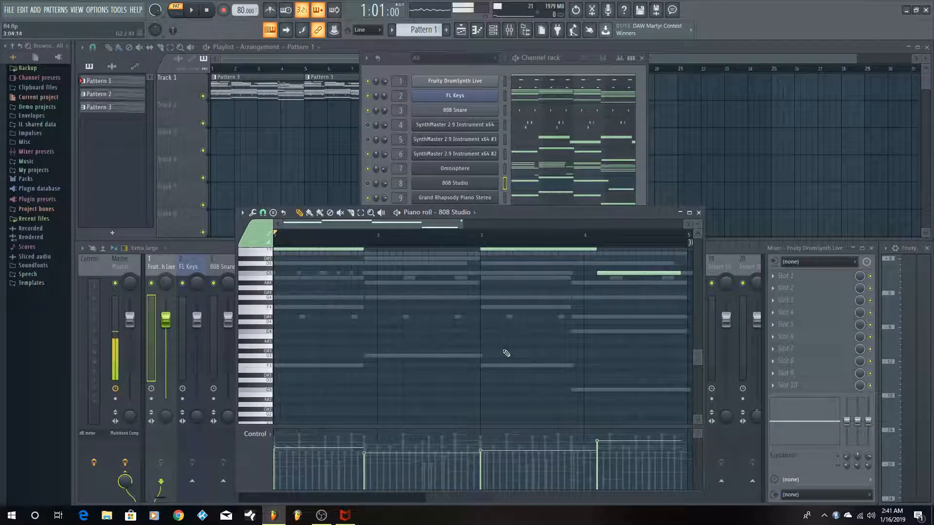
scroll(506, 354, up, 4)
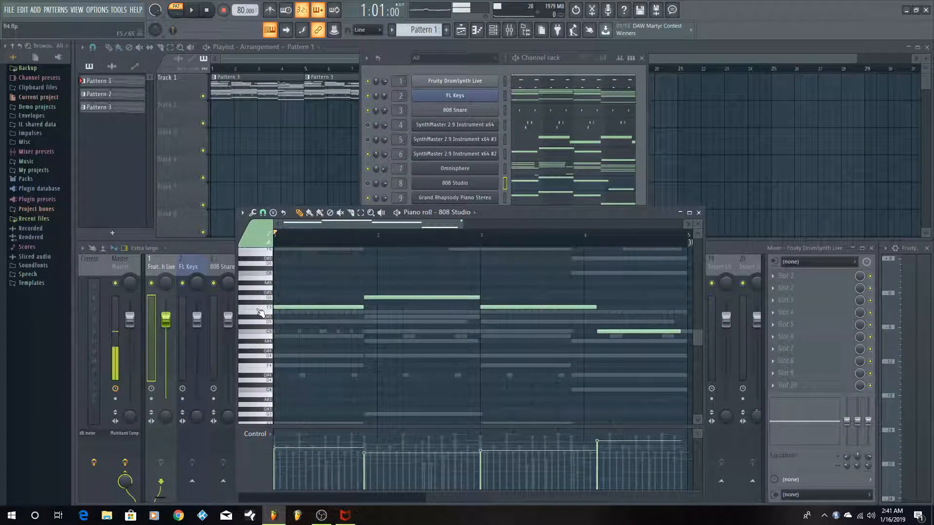
click(259, 309)
Look over the rest of the 808 Studio notes and unmute that channel in the channel rack
scroll(553, 348, up, 3)
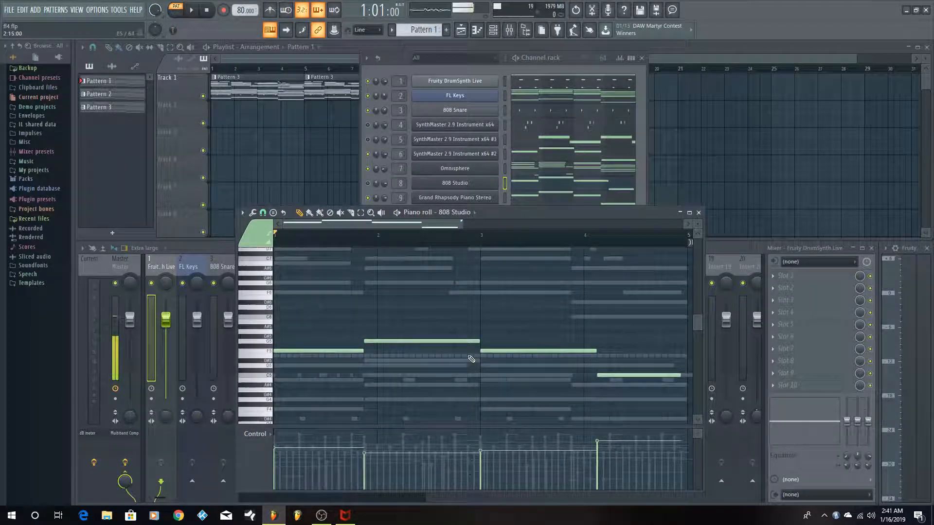
scroll(506, 355, up, 1)
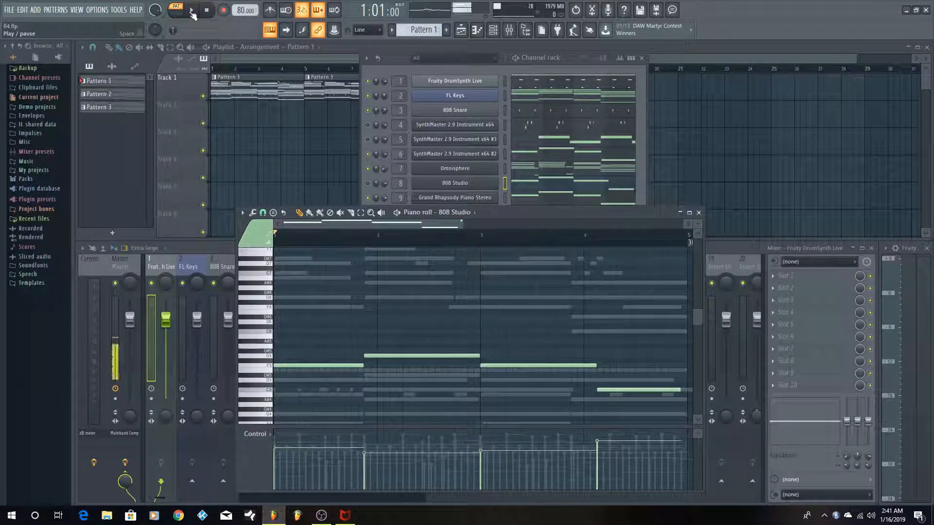
click(370, 187)
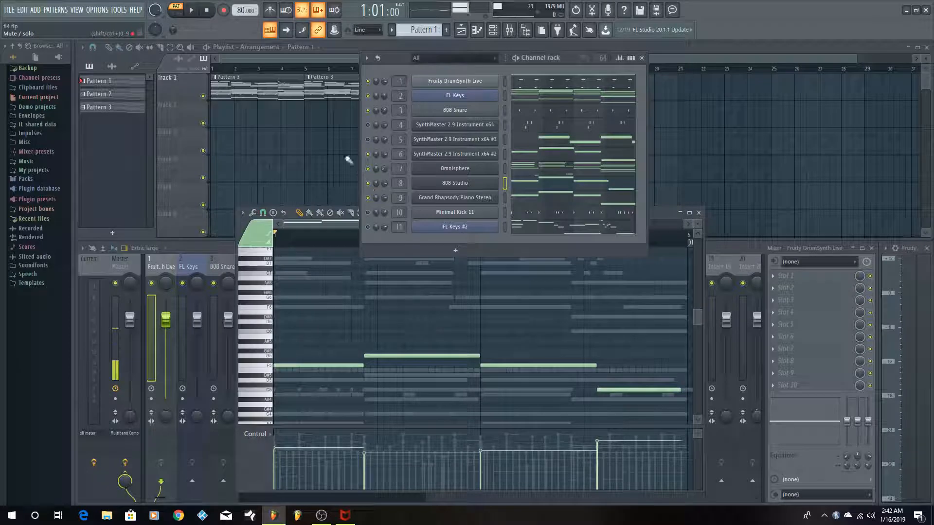
Play the pattern twice with the 808 Studio channel included, bringing the piano roll and channel rack forward, and stop playback
click(193, 10)
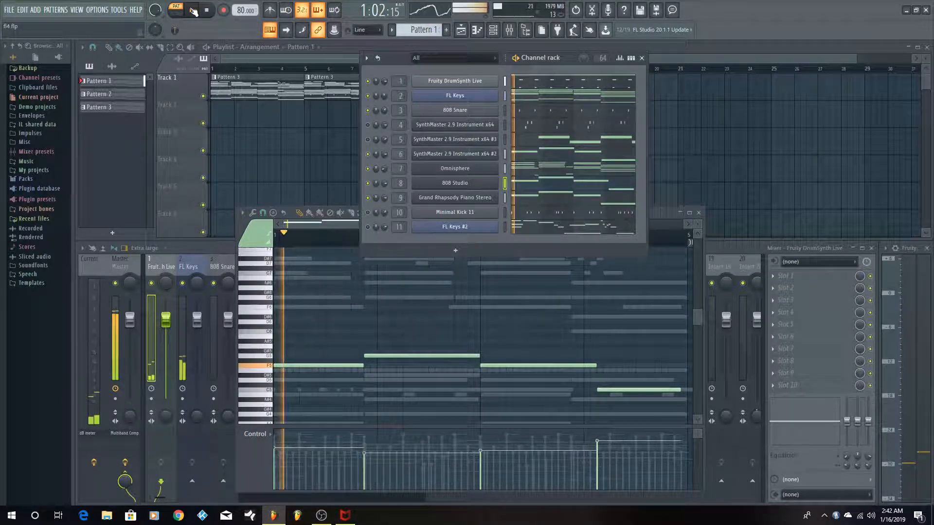
click(653, 215)
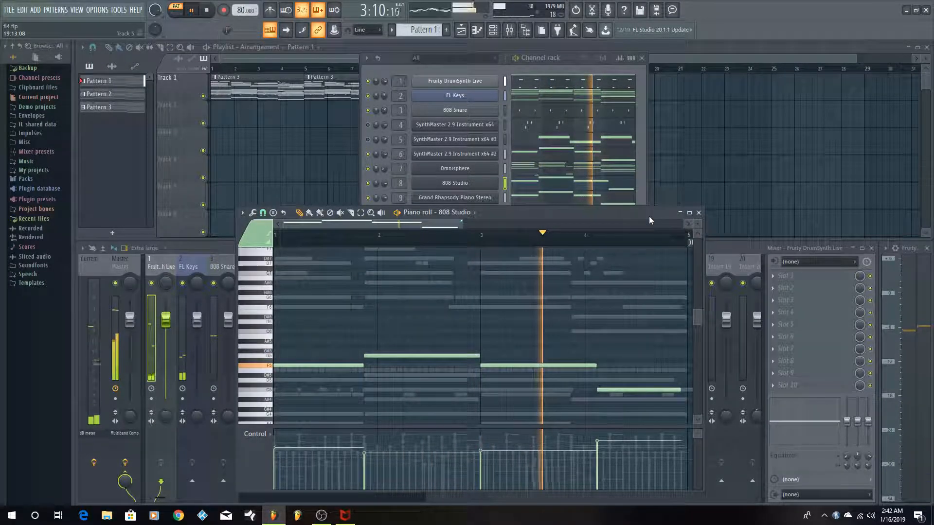
click(550, 58)
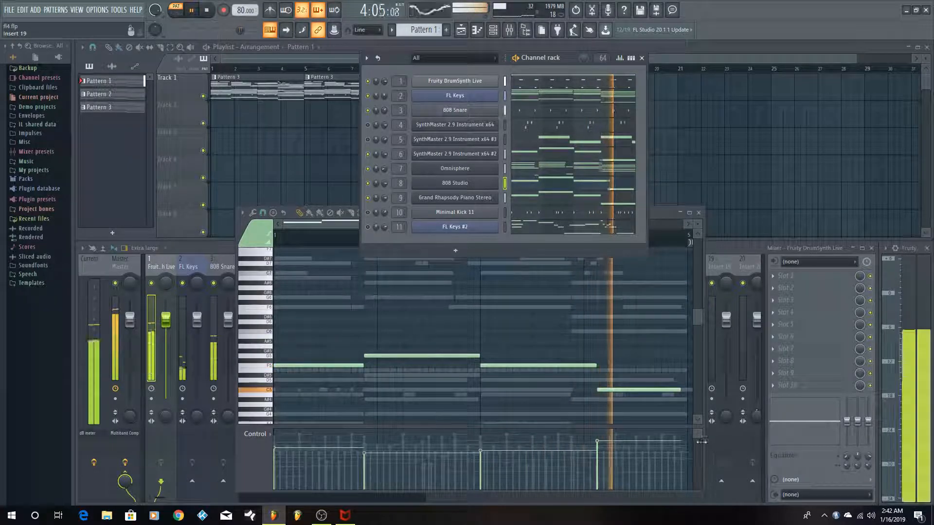
key(space)
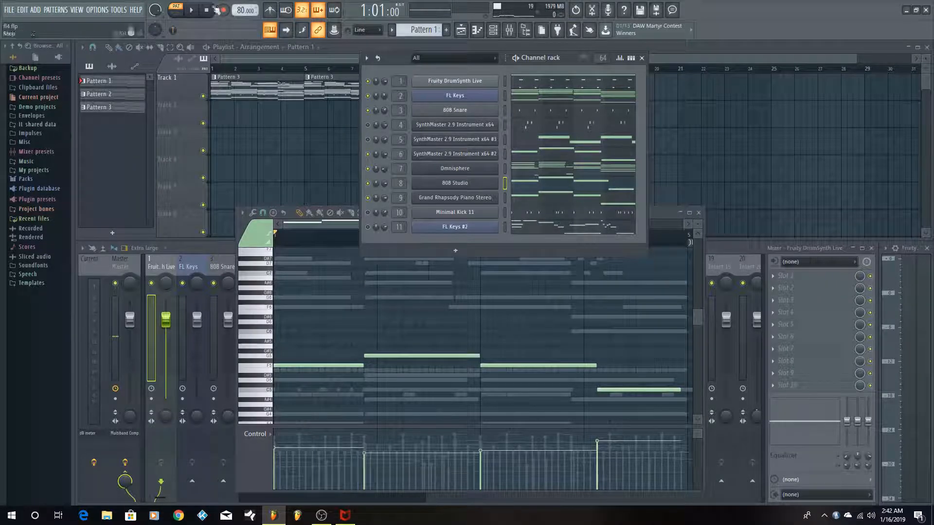
click(194, 10)
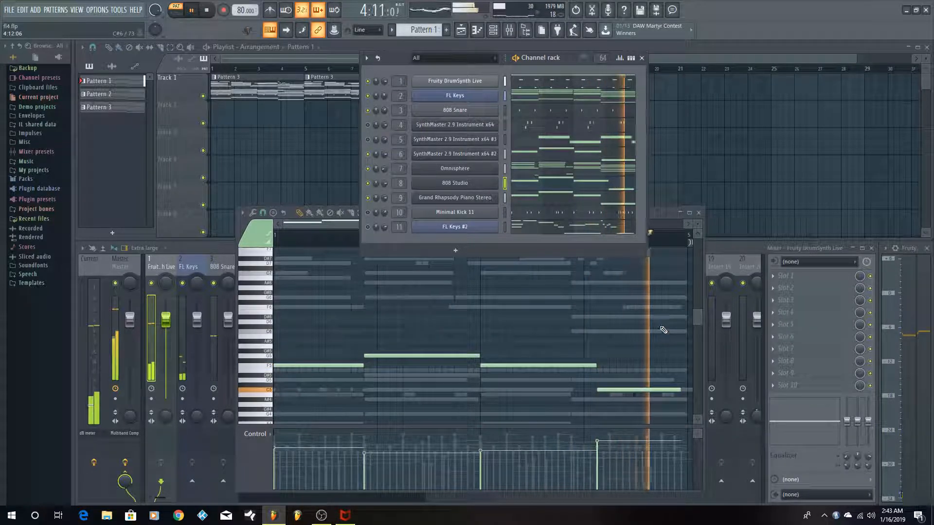
key(space)
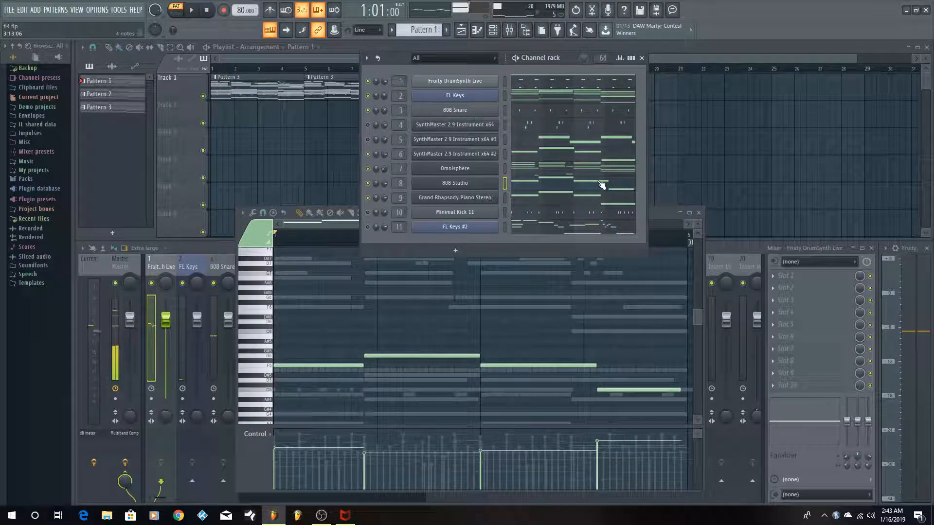
Unmute the first SynthMaster 2.9 Instrument x64 channel and open its notes in the piano roll
click(657, 213)
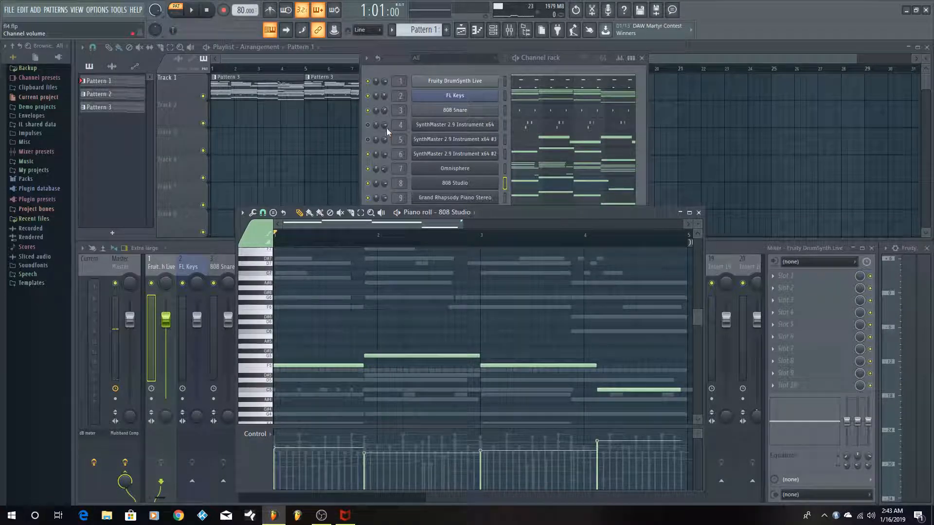
click(368, 125)
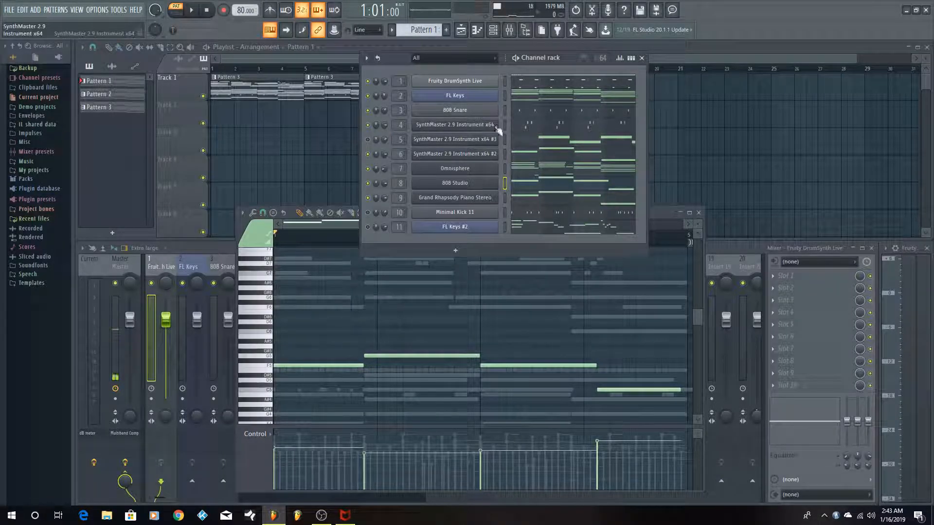
click(544, 132)
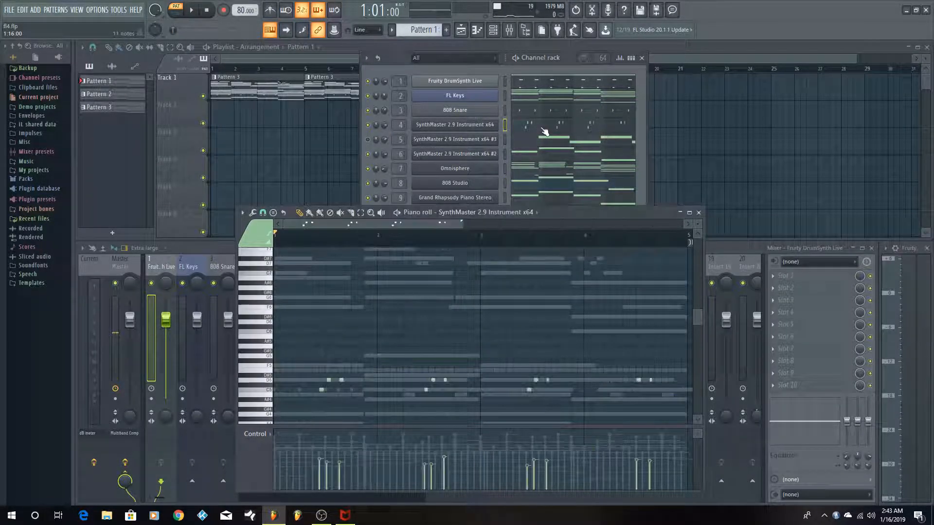
Look over the short notes of the first SynthMaster channel and audition a key near C5 on the piano roll keyboard
scroll(314, 377, down, 1)
scroll(301, 377, down, 2)
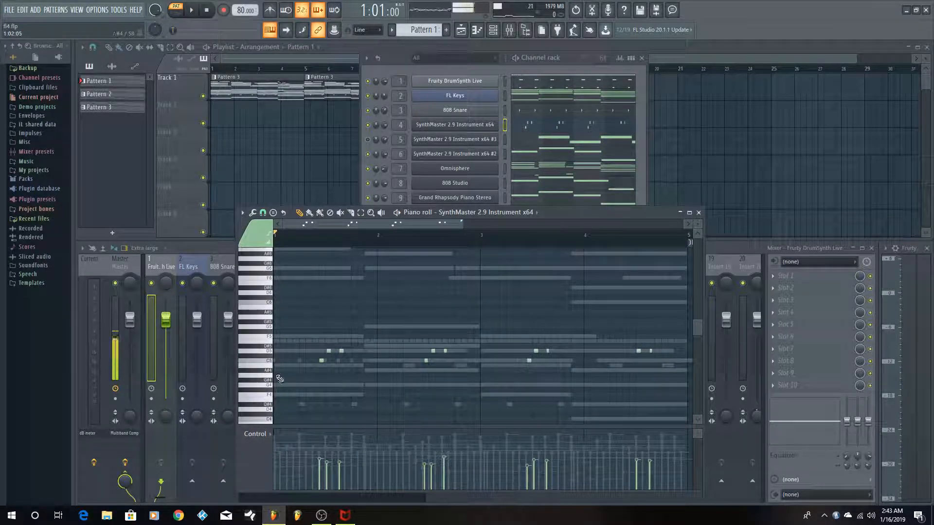
click(268, 365)
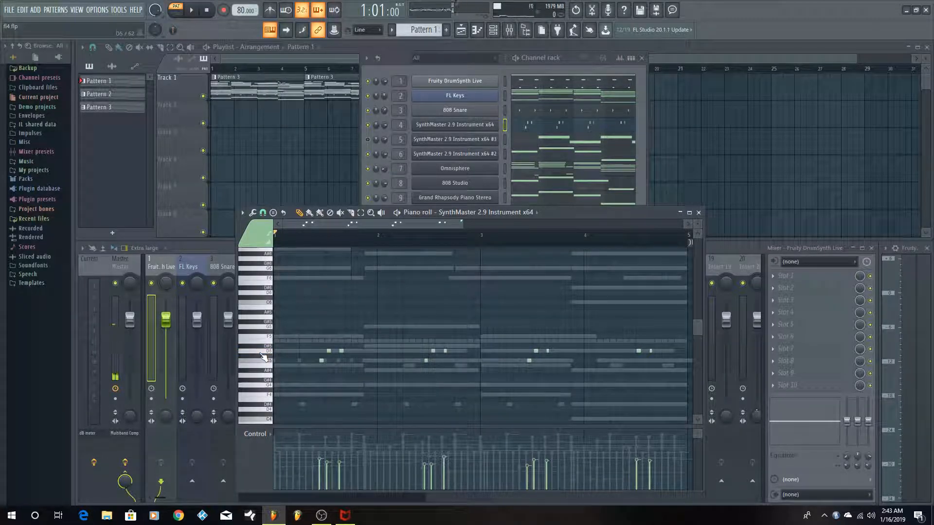
scroll(535, 311, down, 2)
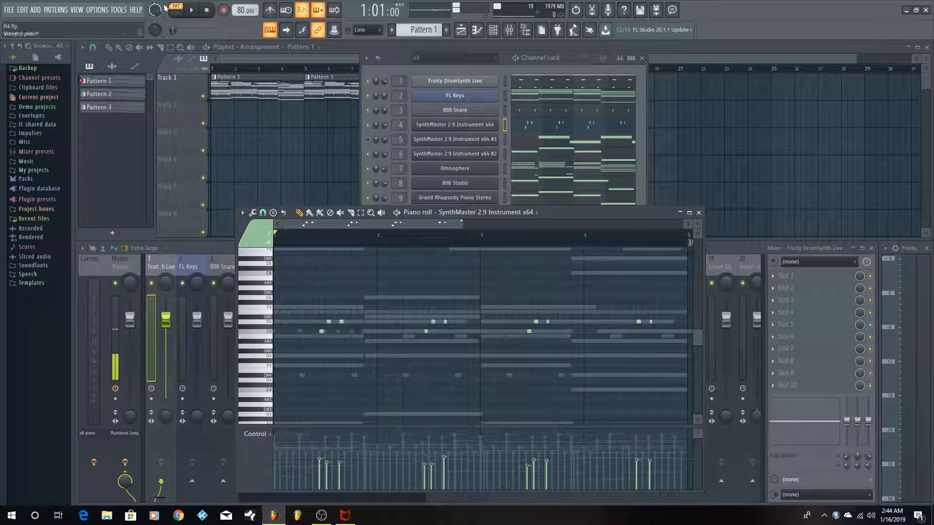
Play the pattern to hear the first SynthMaster channel in the mix and stop playback
click(191, 9)
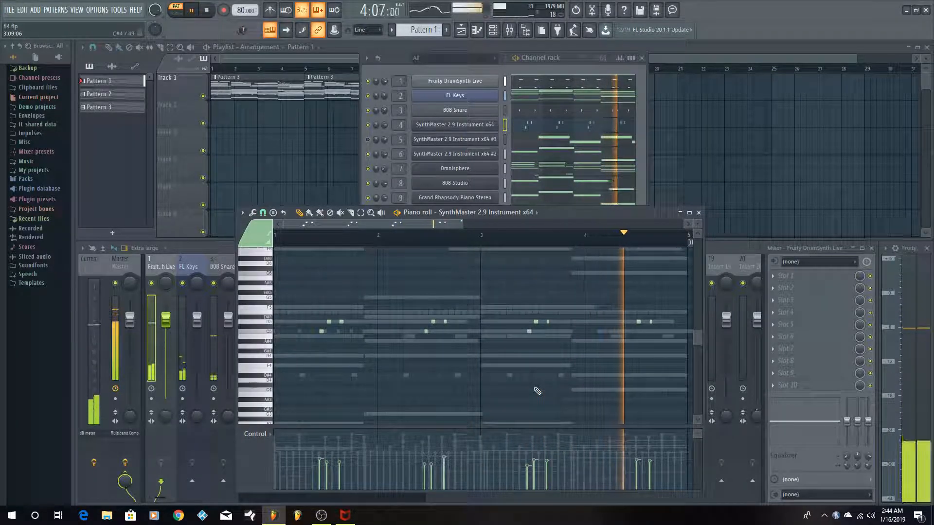
click(207, 10)
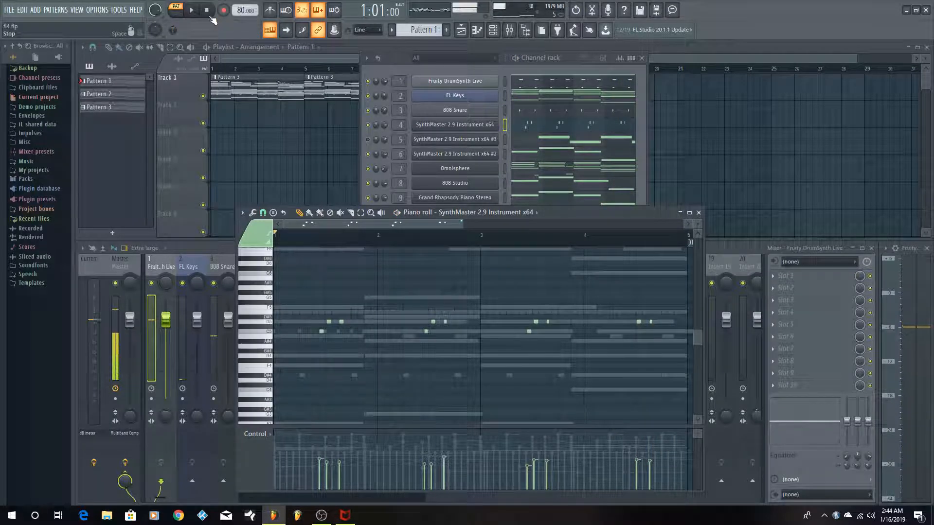
Open the SynthMaster 2.9 Instrument x64 #3 notes in the piano roll and unmute that channel
click(551, 59)
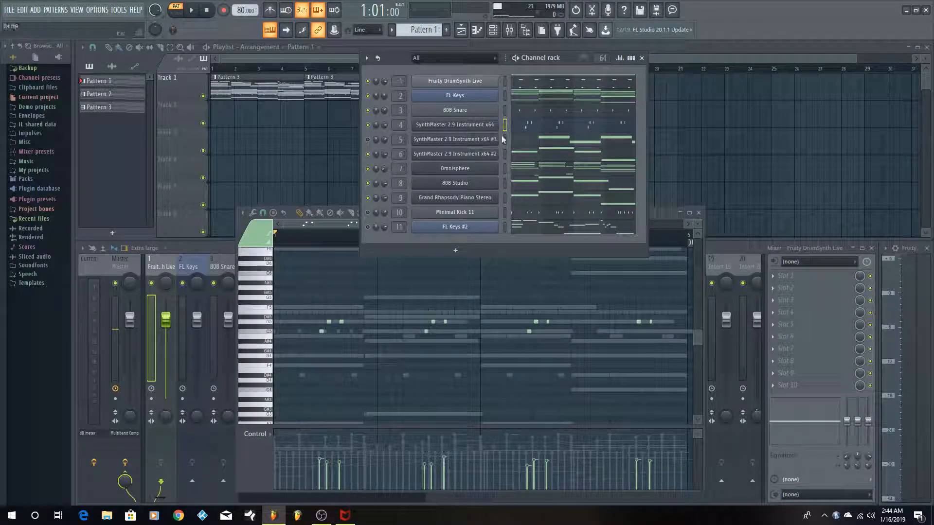
click(531, 142)
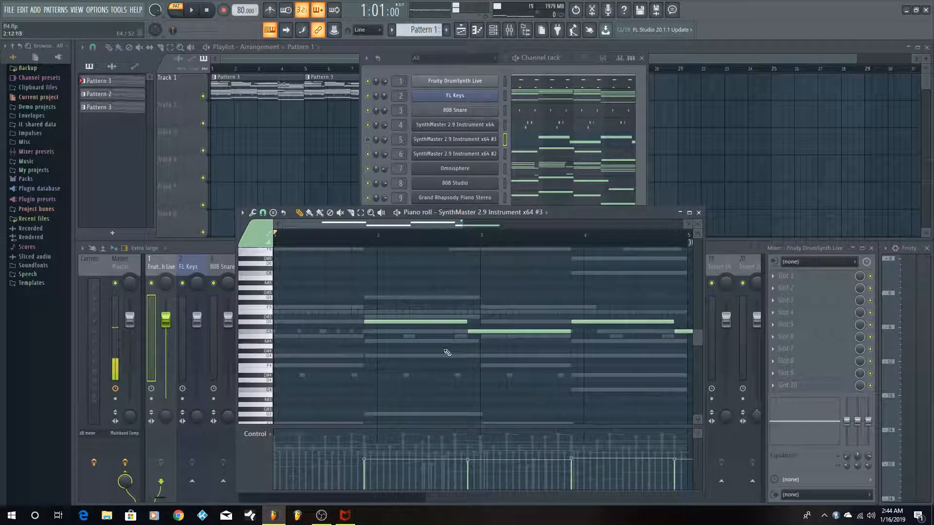
click(372, 144)
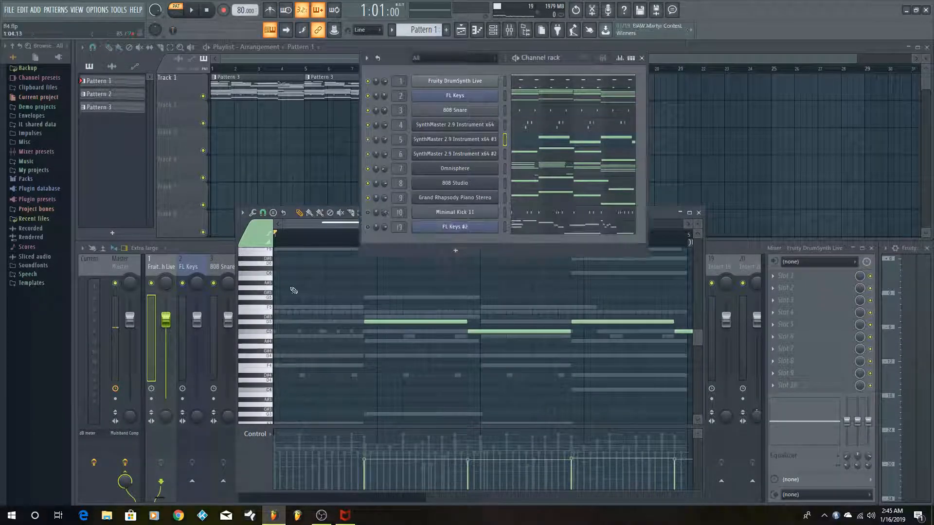
Audition the D5 and B4 keys for SynthMaster #3, and compare its long notes with the first SynthMaster channel's notes
click(268, 322)
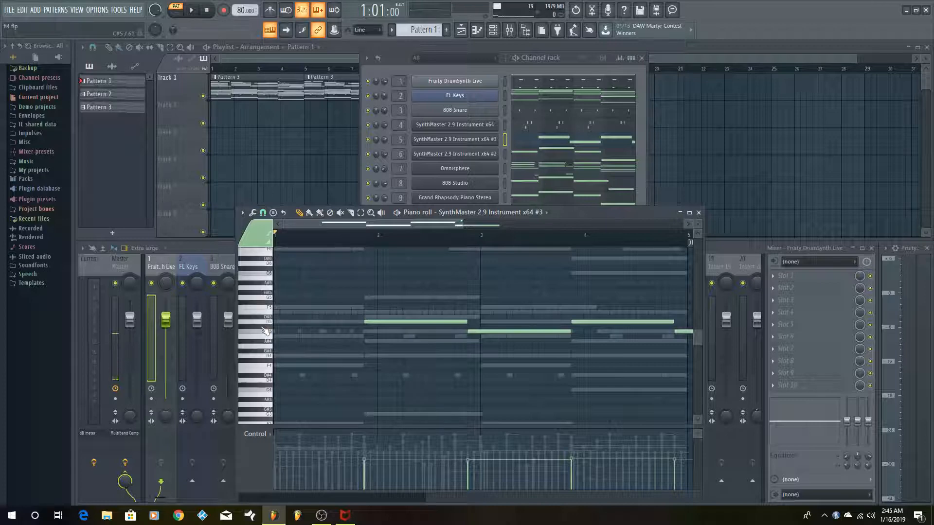
click(264, 339)
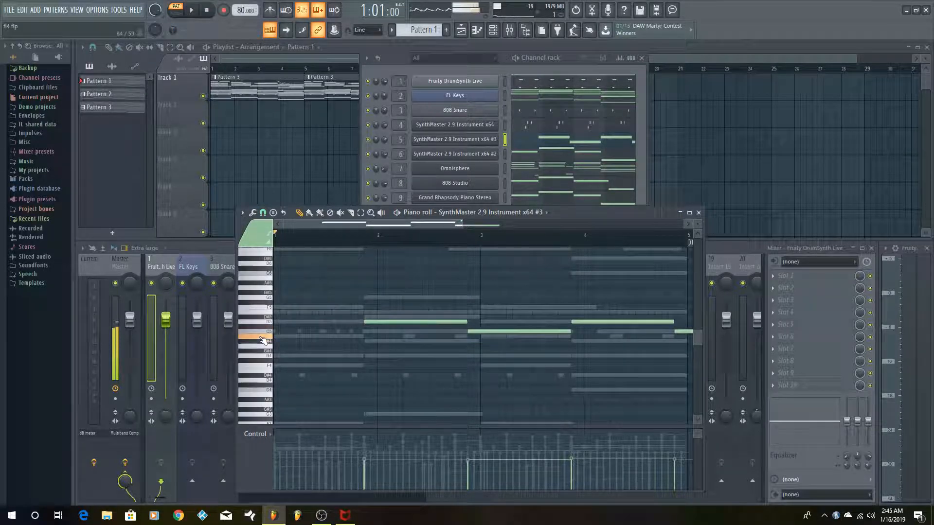
scroll(485, 302, up, 2)
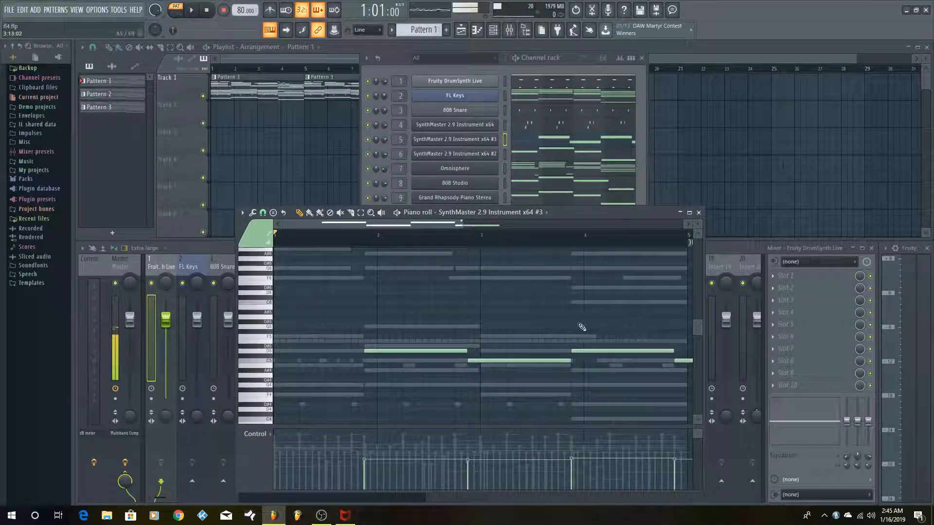
scroll(535, 346, down, 1)
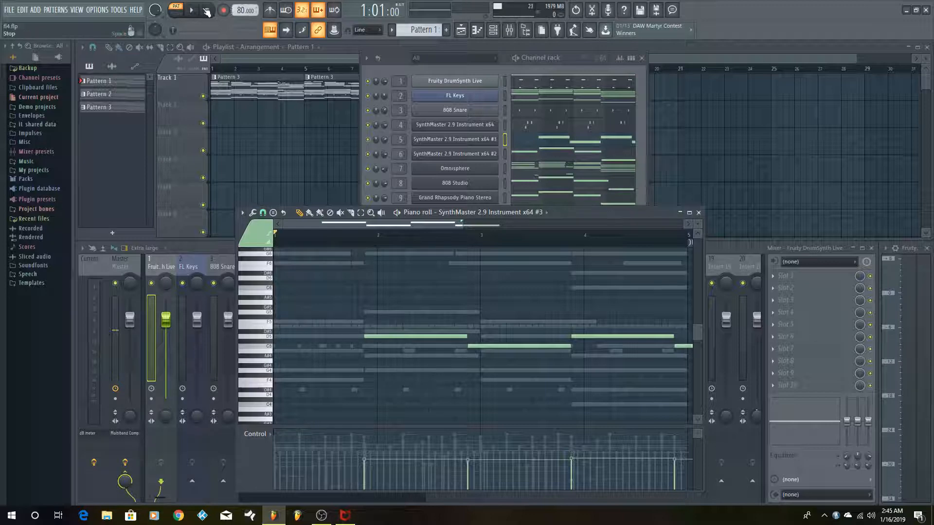
click(529, 129)
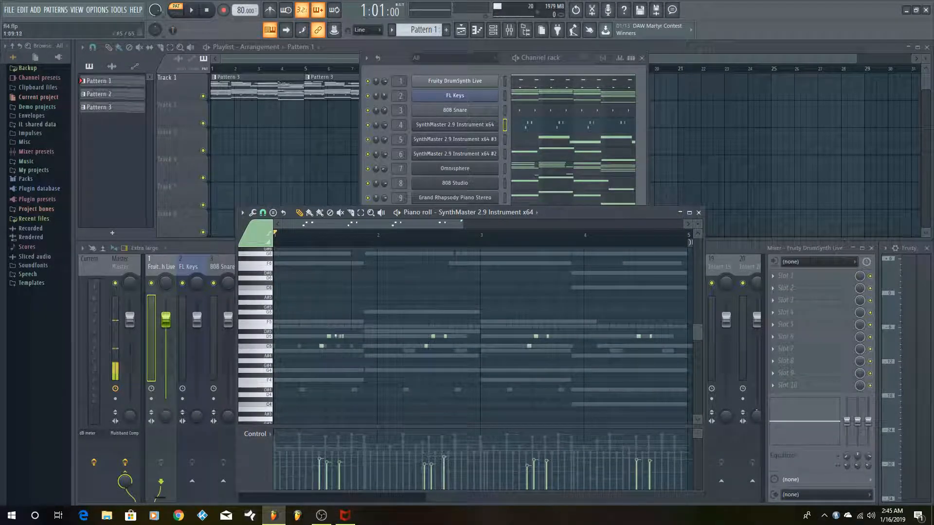
click(561, 147)
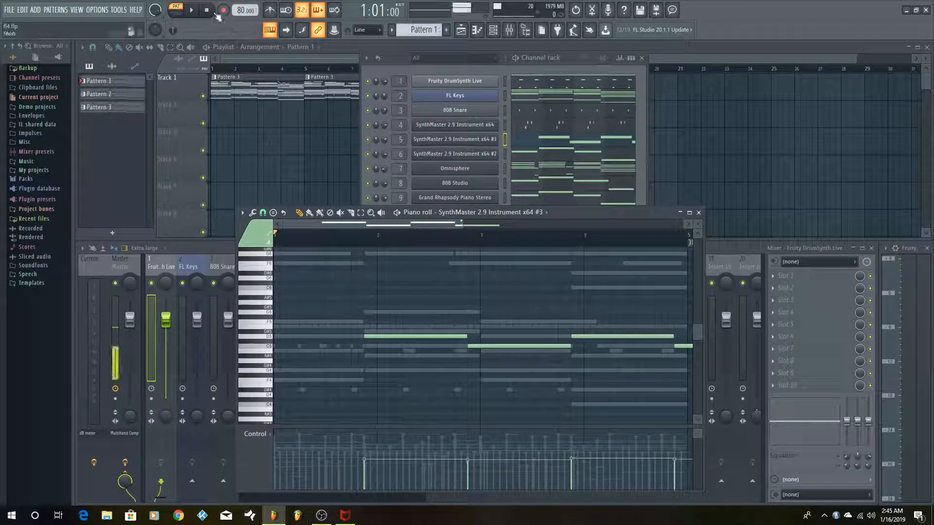
Play the pattern with SynthMaster #3 included, bring the channel rack forward, and stop playback
click(192, 11)
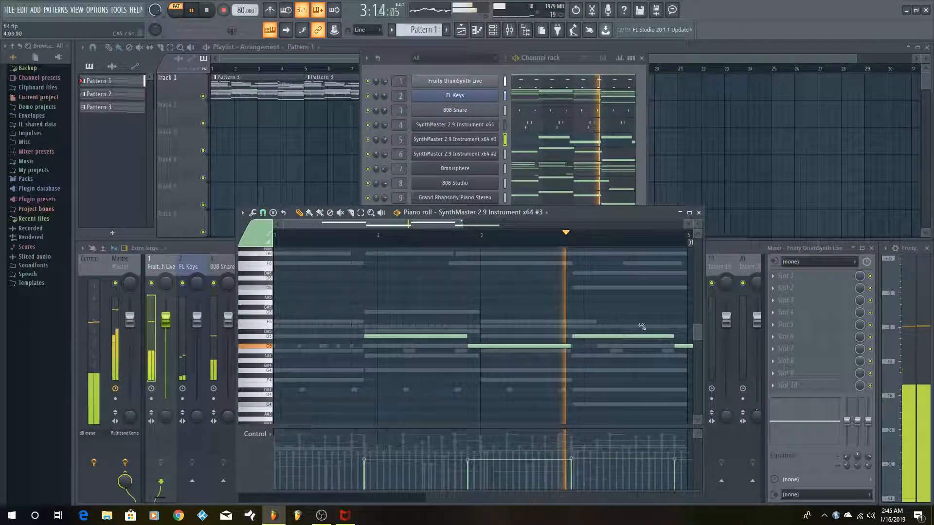
click(562, 56)
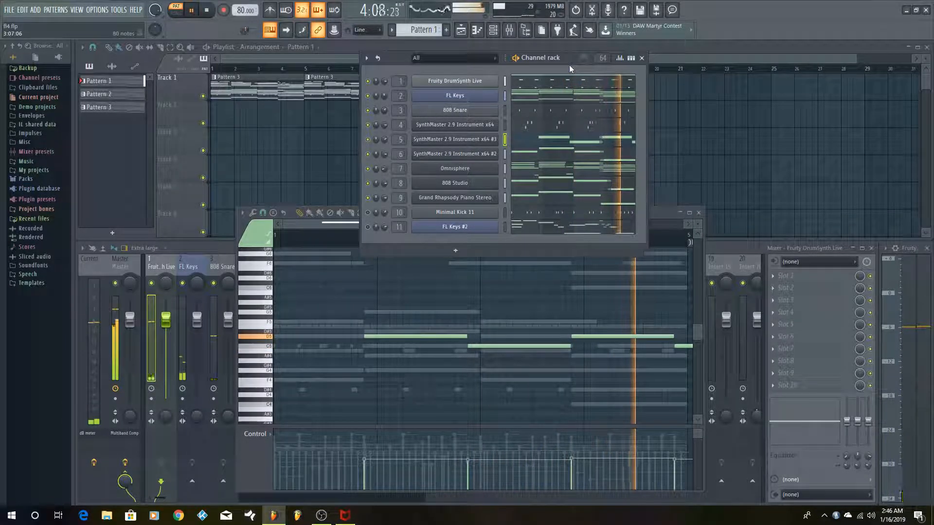
key(space)
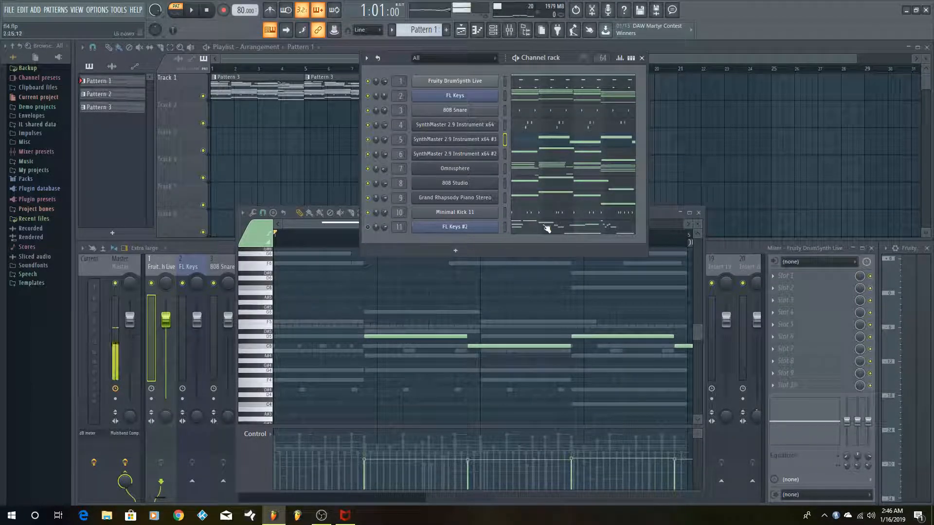
View the Minimal Kick 11 notes in the piano roll, and play and stop the pattern with the kick included
click(552, 212)
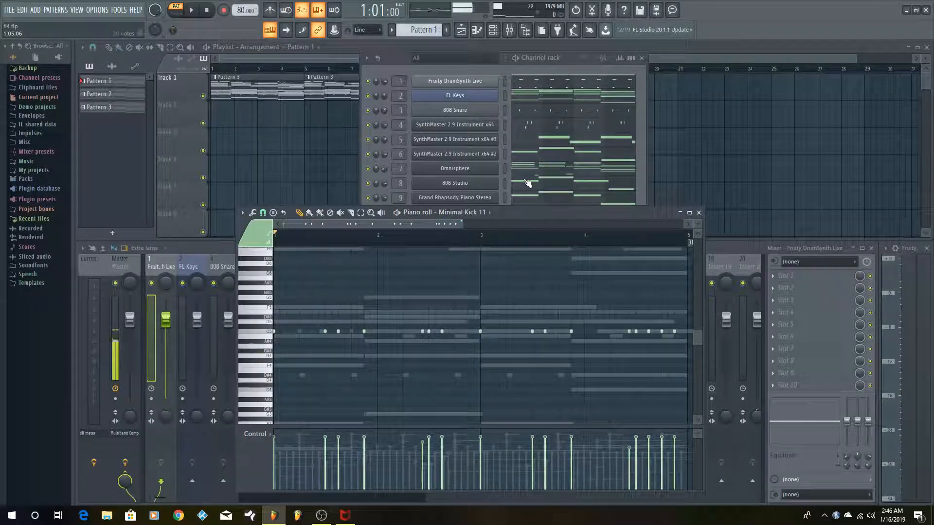
click(529, 61)
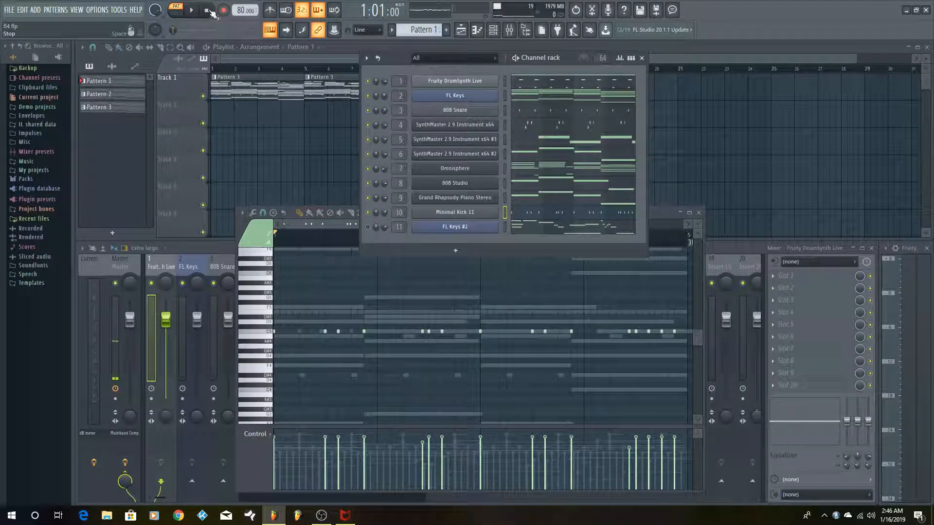
click(193, 11)
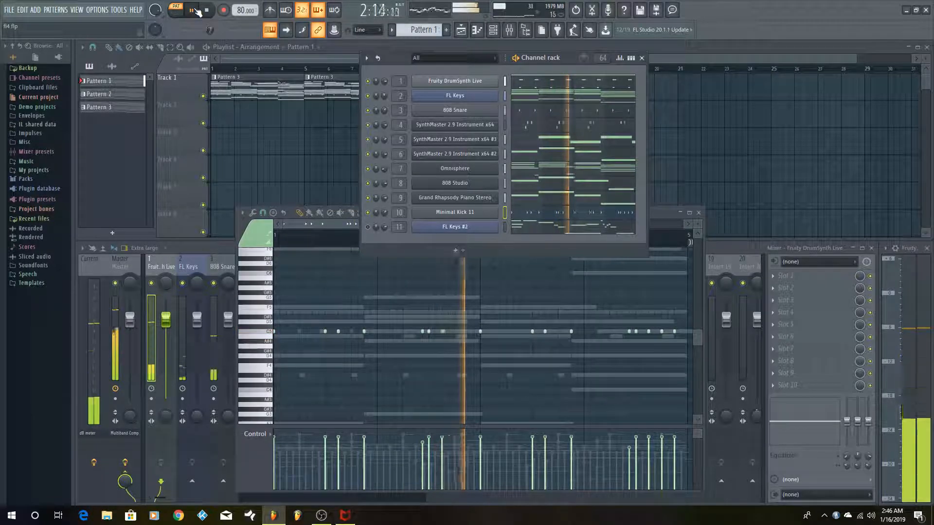
click(194, 10)
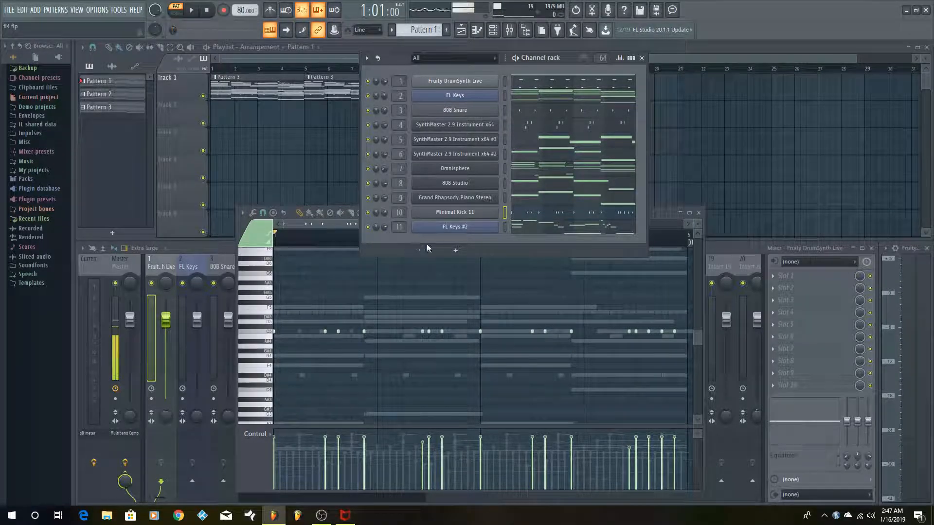
Open the FL Keys #2 melody in the piano roll, look over its notes, and audition the C7 key of its opening chord
click(551, 230)
scroll(435, 336, up, 5)
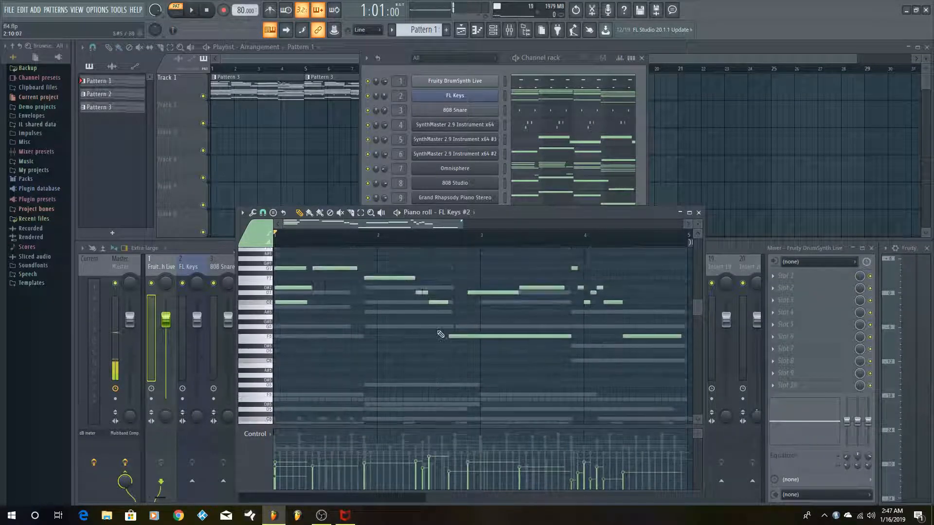
scroll(445, 336, up, 2)
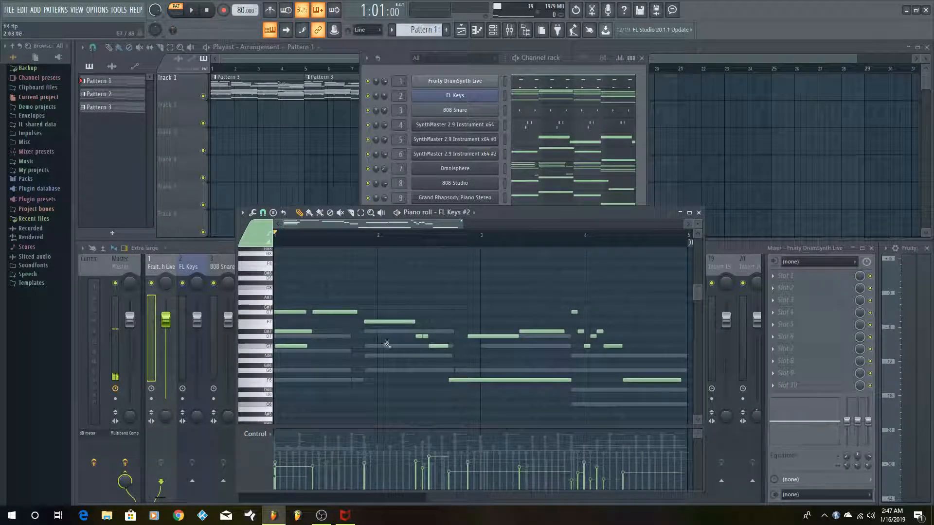
scroll(452, 335, down, 1)
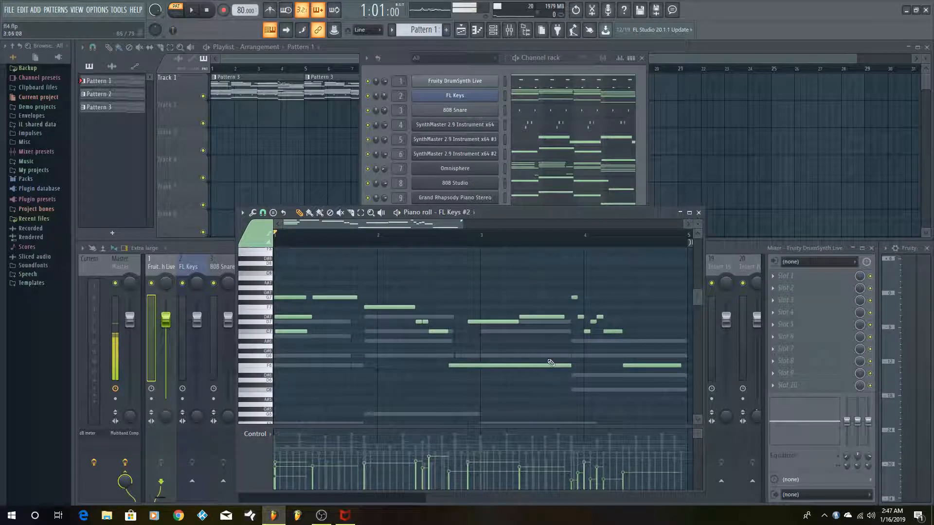
click(545, 57)
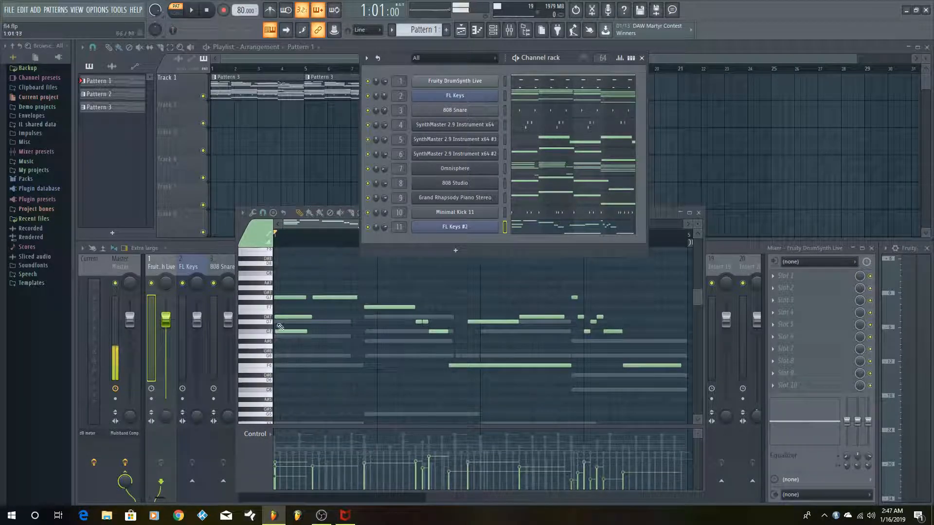
click(265, 336)
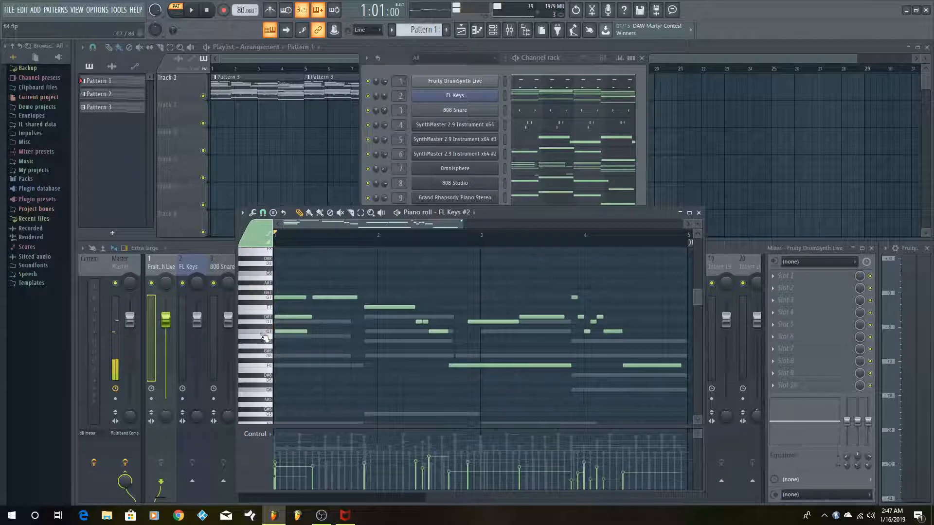
Play the pattern with the FL Keys #2 melody included, stop playback, and close the channel rack
click(192, 10)
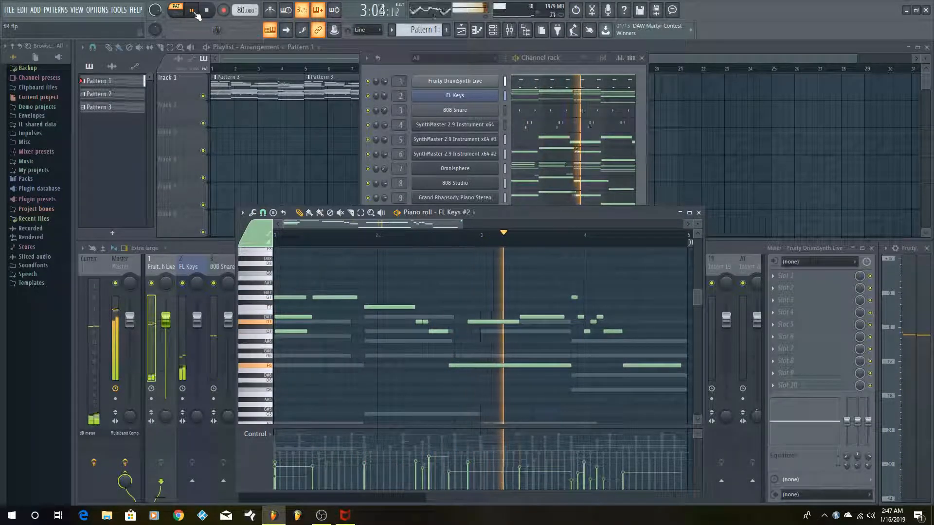
click(544, 59)
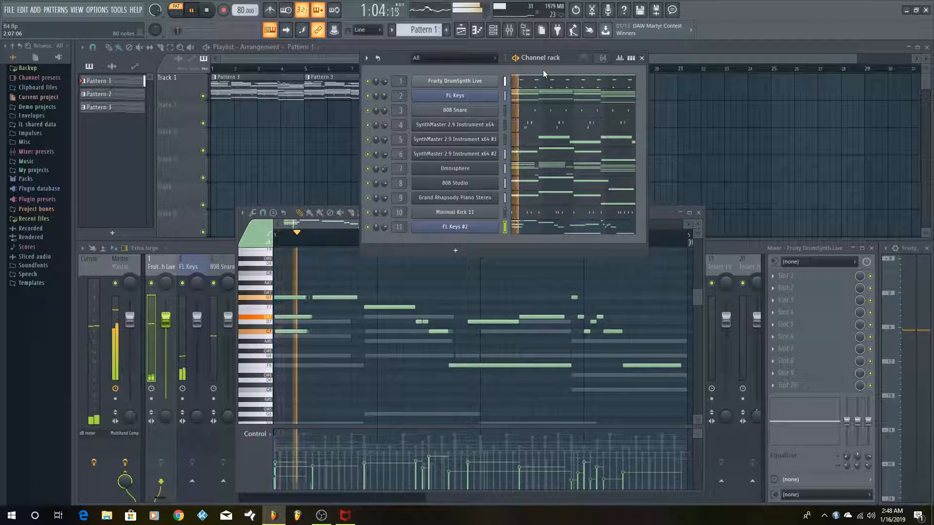
key(space)
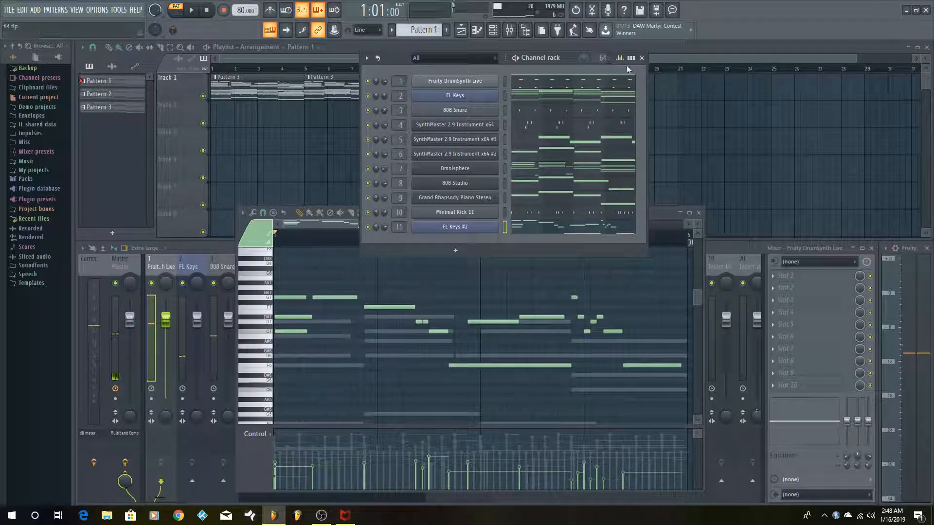
click(642, 58)
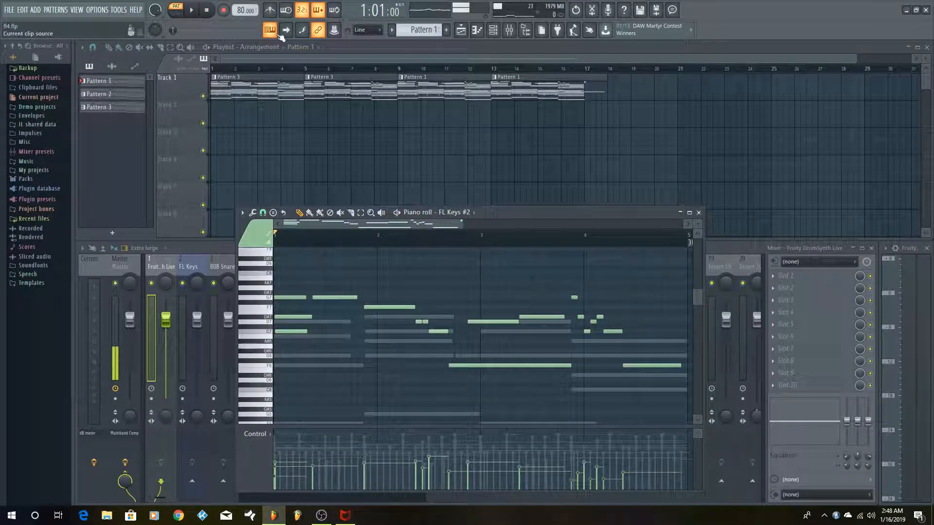
Switch playback to song mode, play the full playlist arrangement through its repeated patterns, and stop playback
click(176, 10)
click(192, 11)
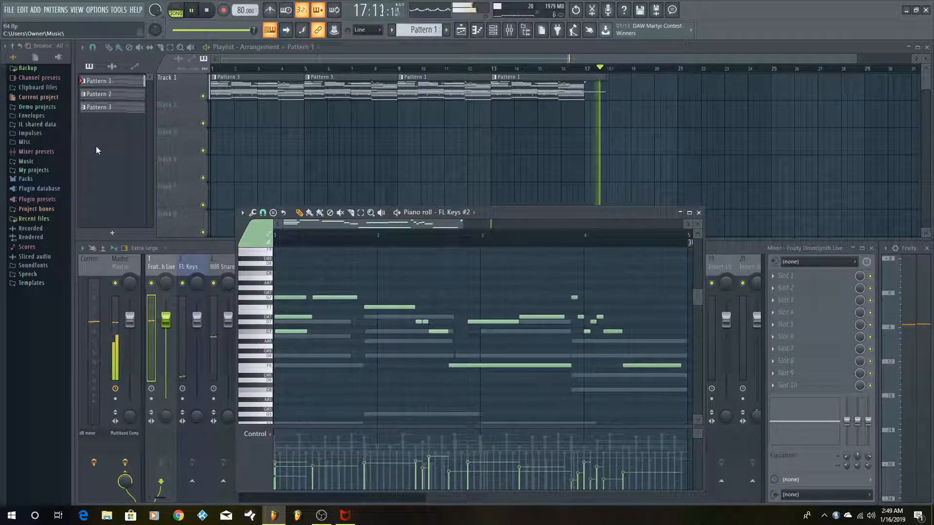
key(space)
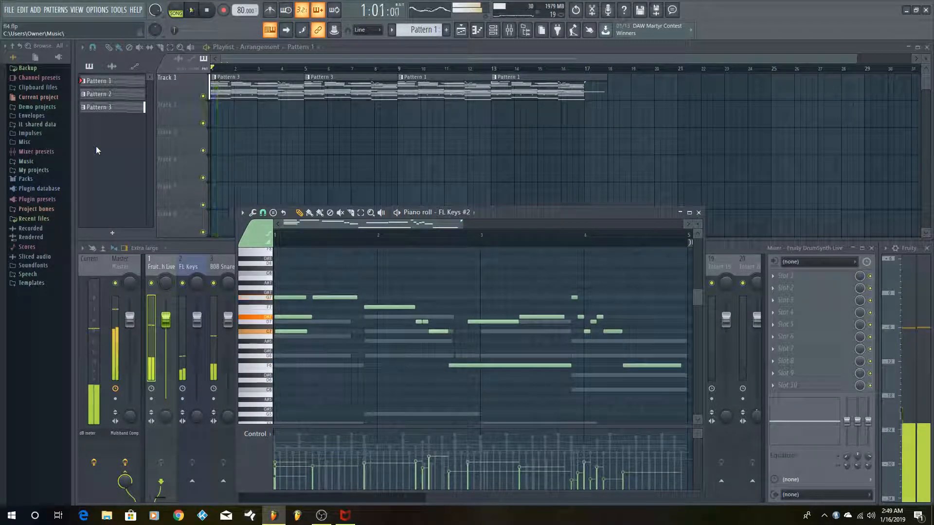